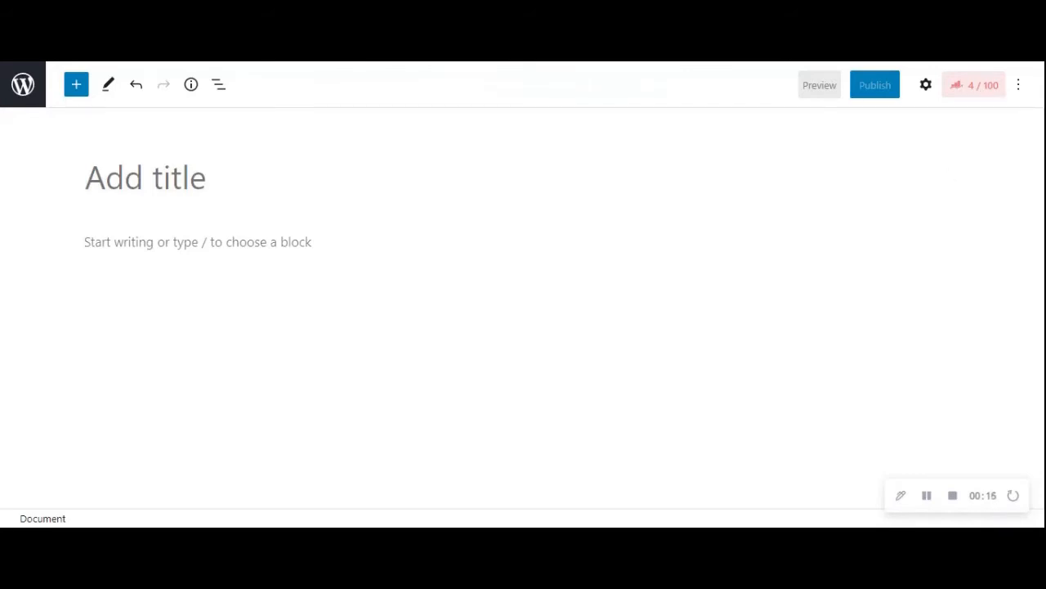
# - Open the page settings and give the new page the title "Local SEO"
pyautogui.click(930, 90)
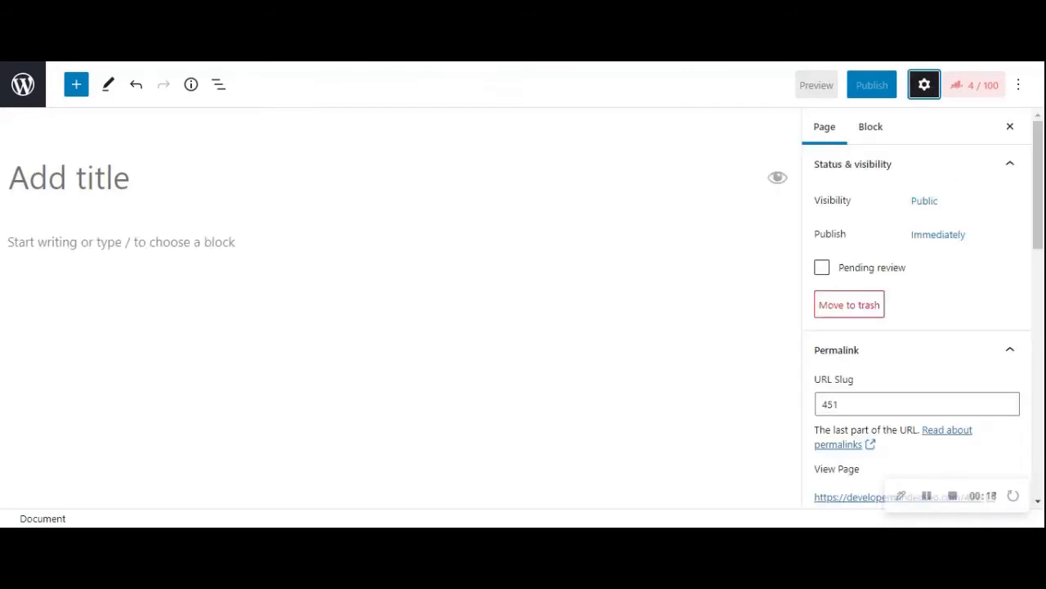
pyautogui.click(777, 178)
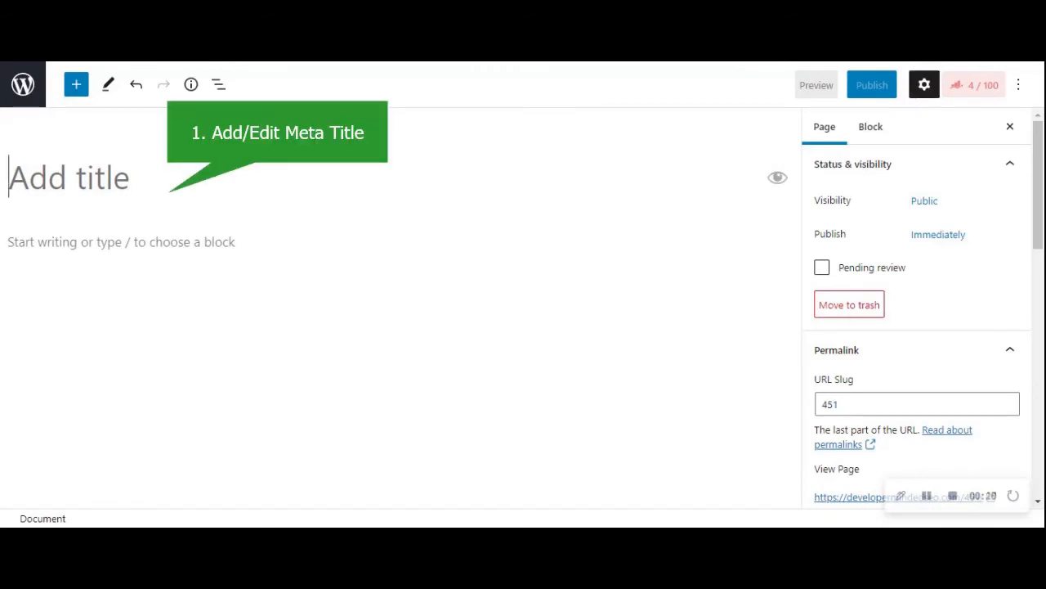
pyautogui.write('Local')
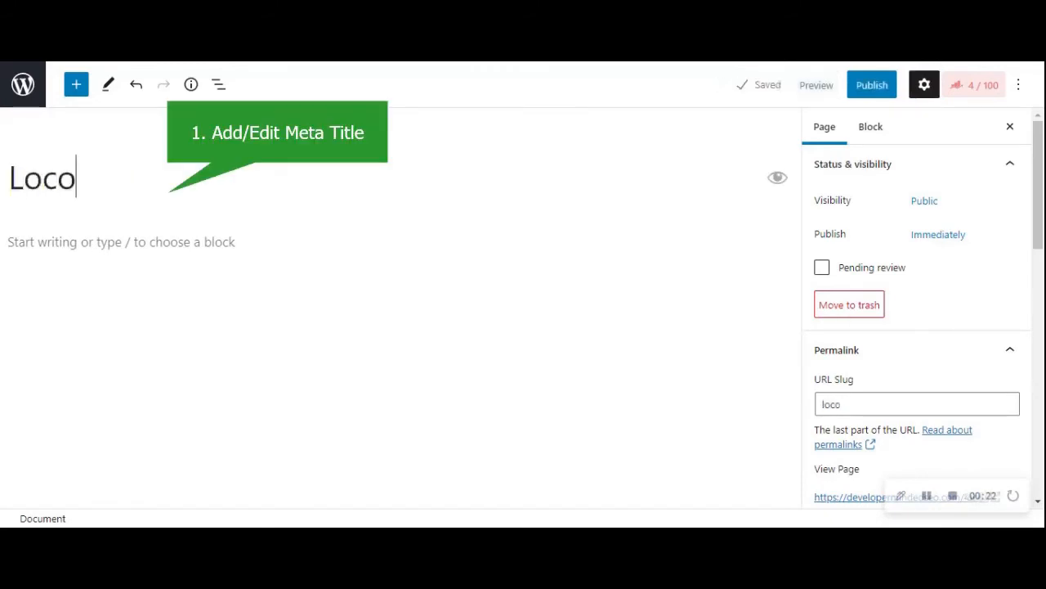
pyautogui.write(' SEO')
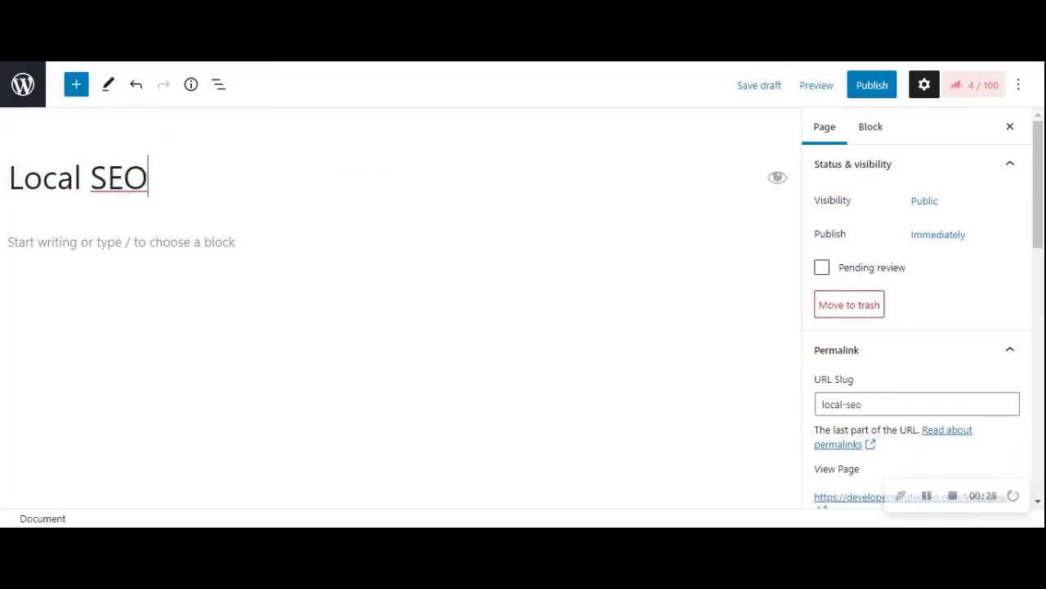
# - Open the Rank Math snippet editor for the page and bring its description field into view
pyautogui.click(992, 95)
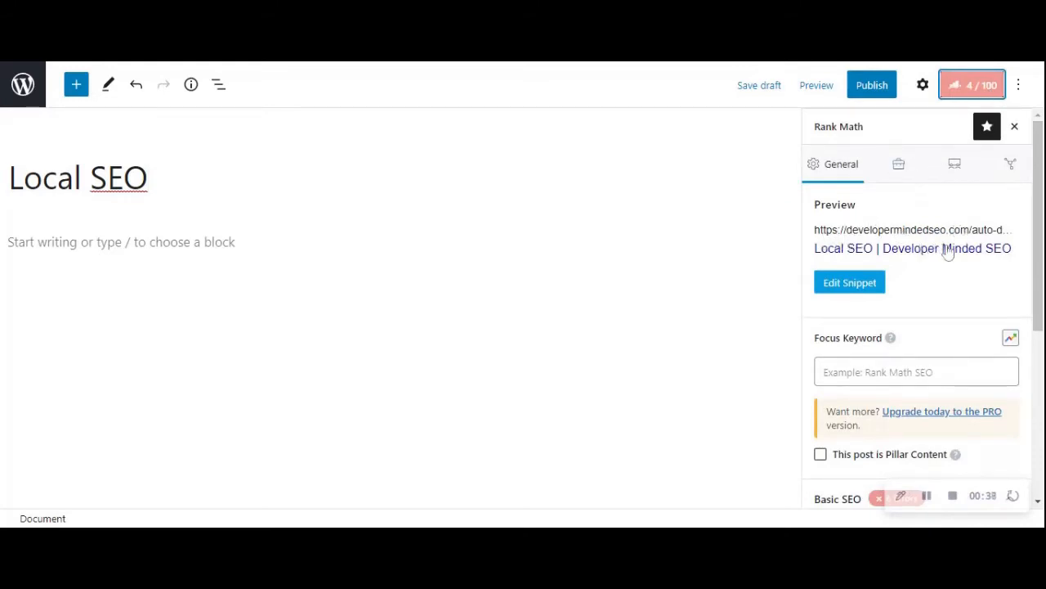
pyautogui.click(869, 283)
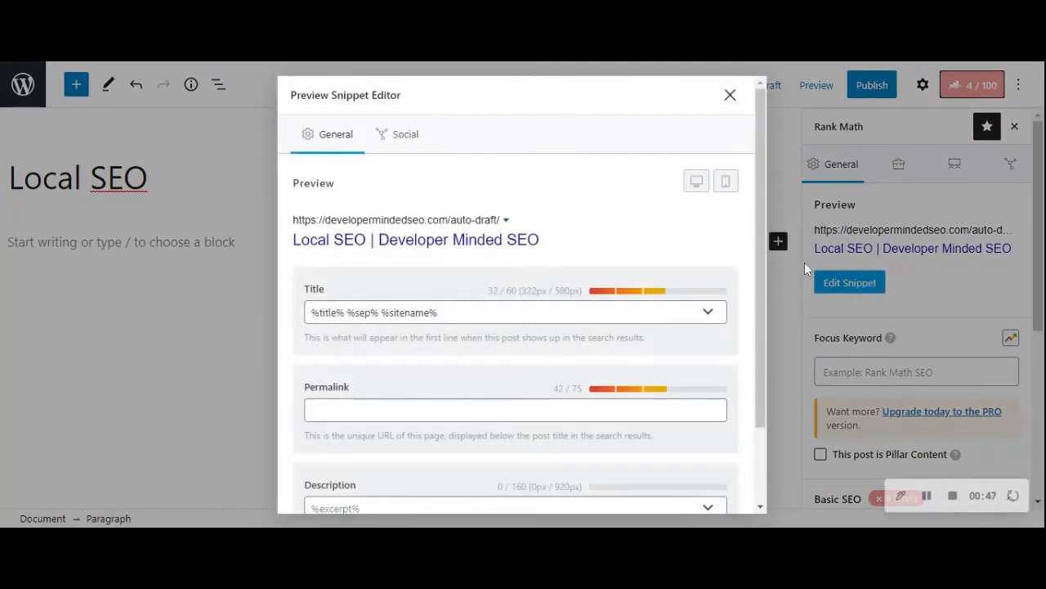
pyautogui.moveTo(760, 214); pyautogui.dragTo(763, 291)
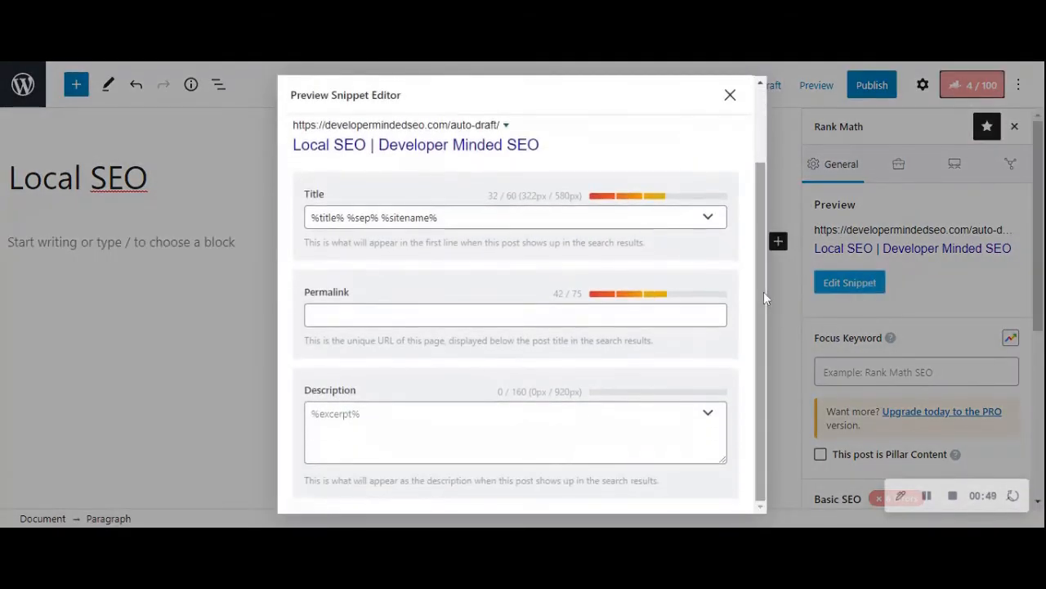
pyautogui.click(464, 313)
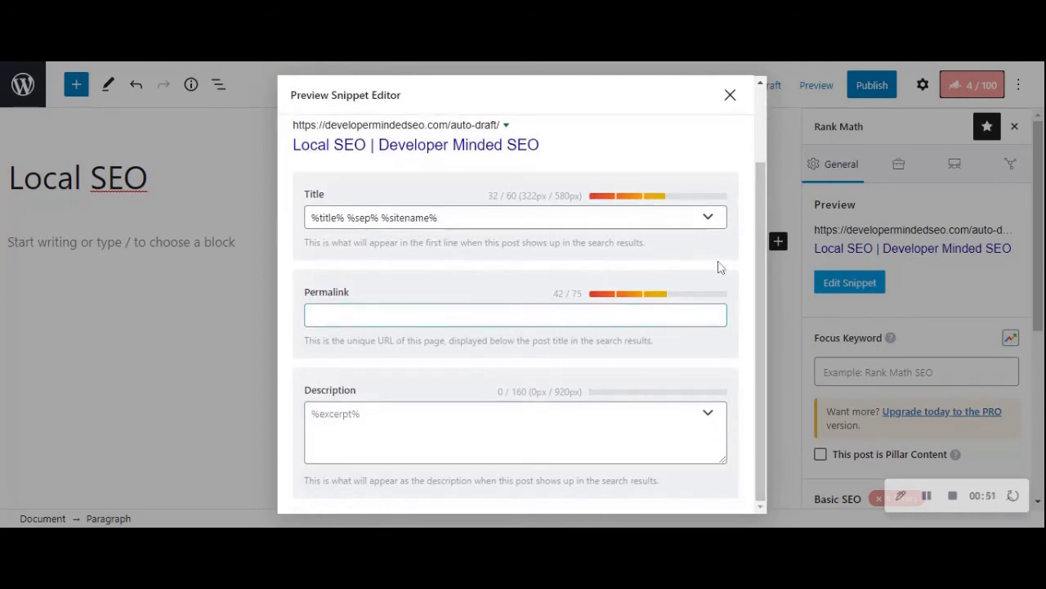
pyautogui.moveTo(758, 237); pyautogui.dragTo(759, 238)
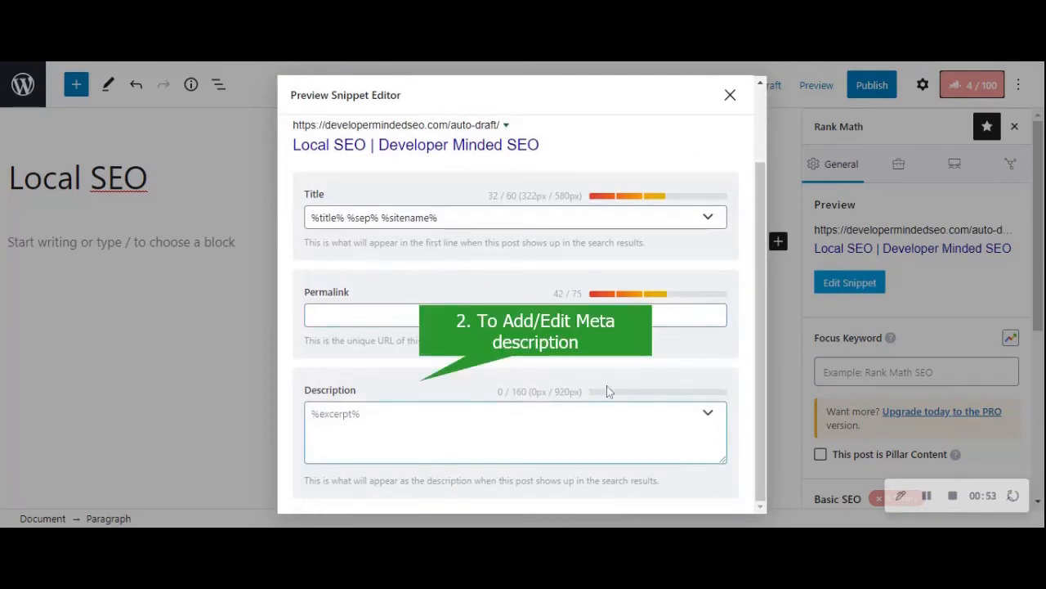
# - Set the meta description to "This article guides you in implementing Local SEO to rank in Google" and close the snippet editor
pyautogui.click(600, 417)
pyautogui.write('This pa')
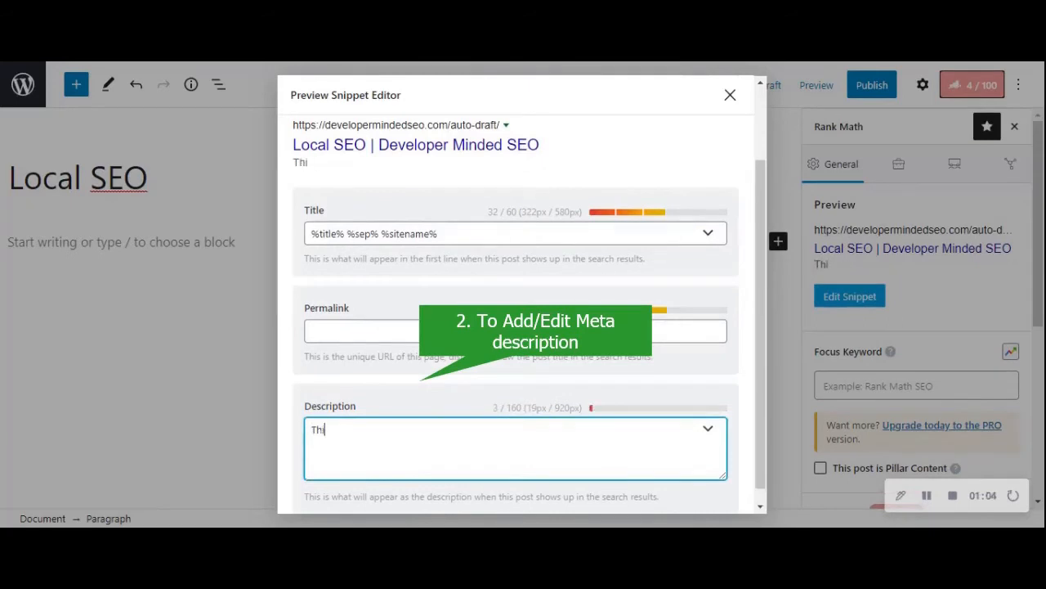
pyautogui.write('s article')
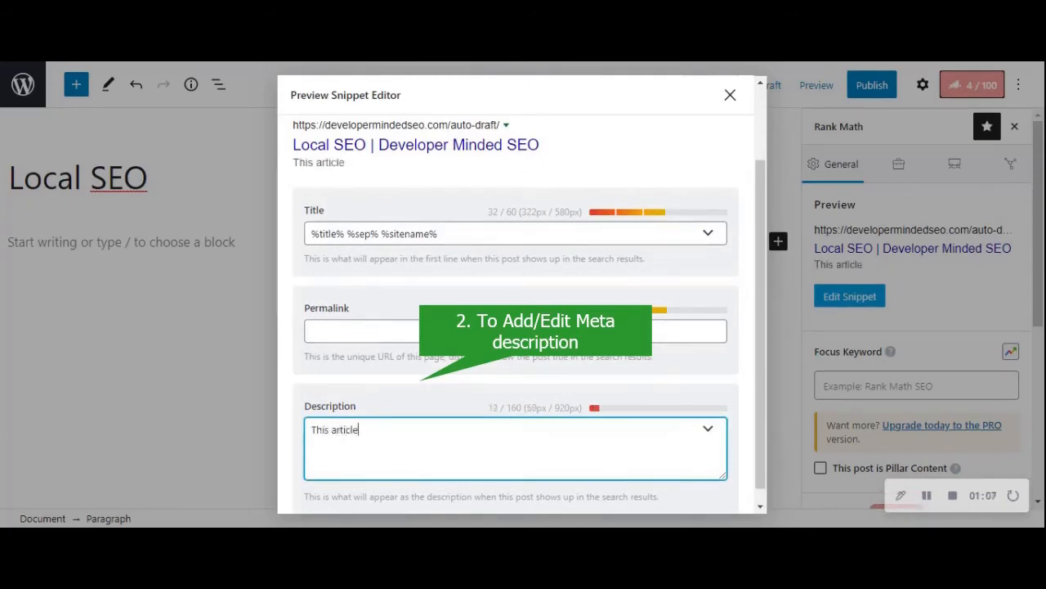
pyautogui.write(' guide')
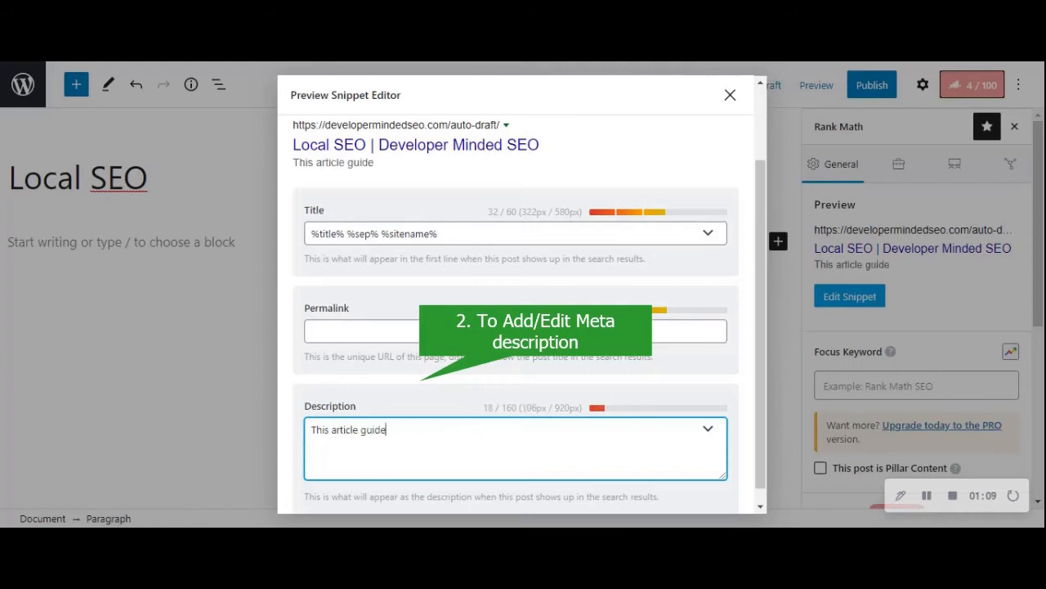
pyautogui.write('s')
pyautogui.write(' you in ')
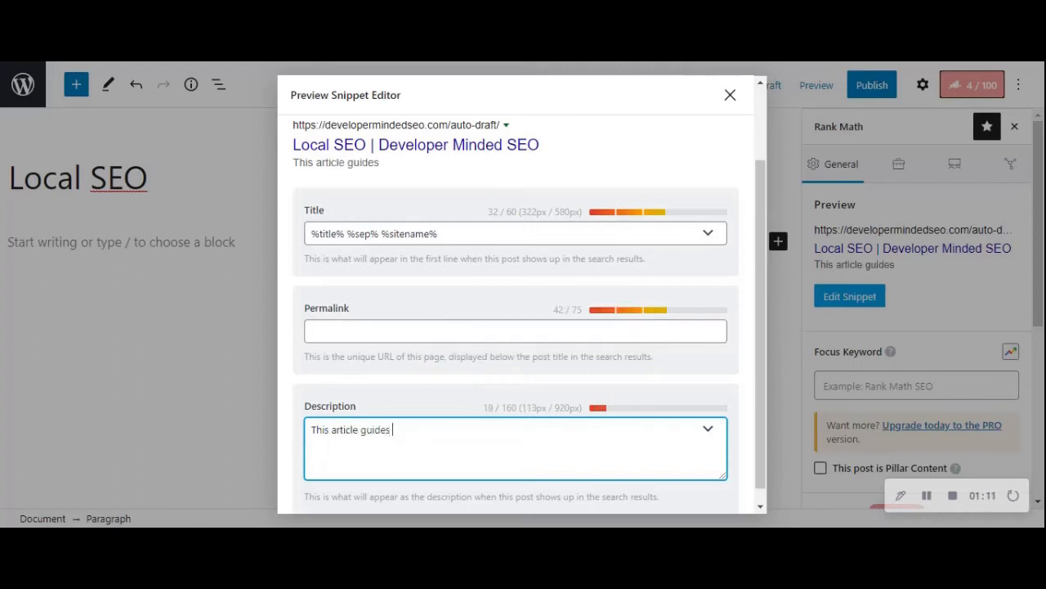
pyautogui.write('im')
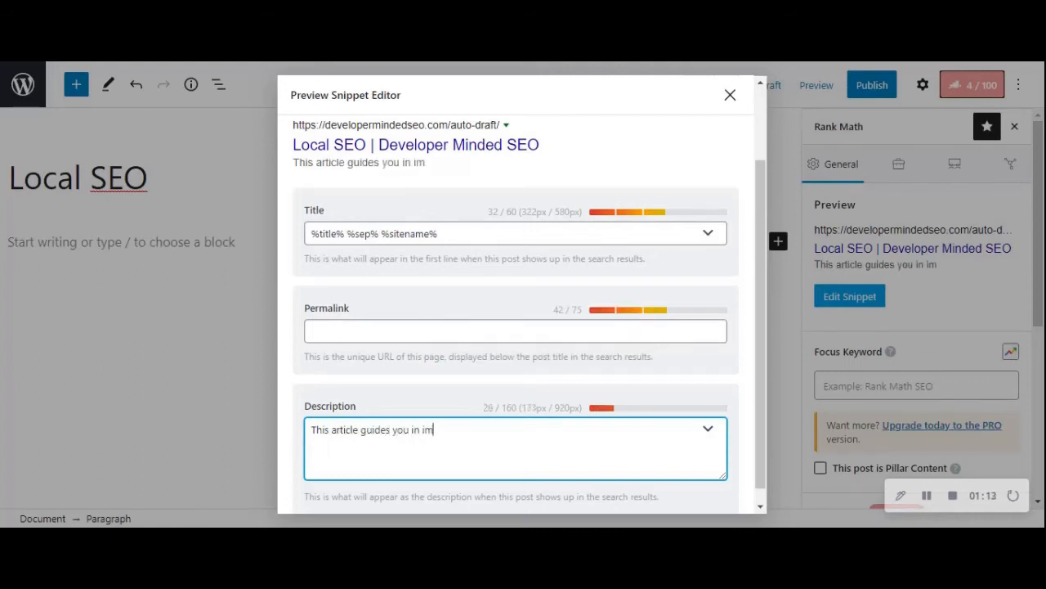
pyautogui.write('plementing')
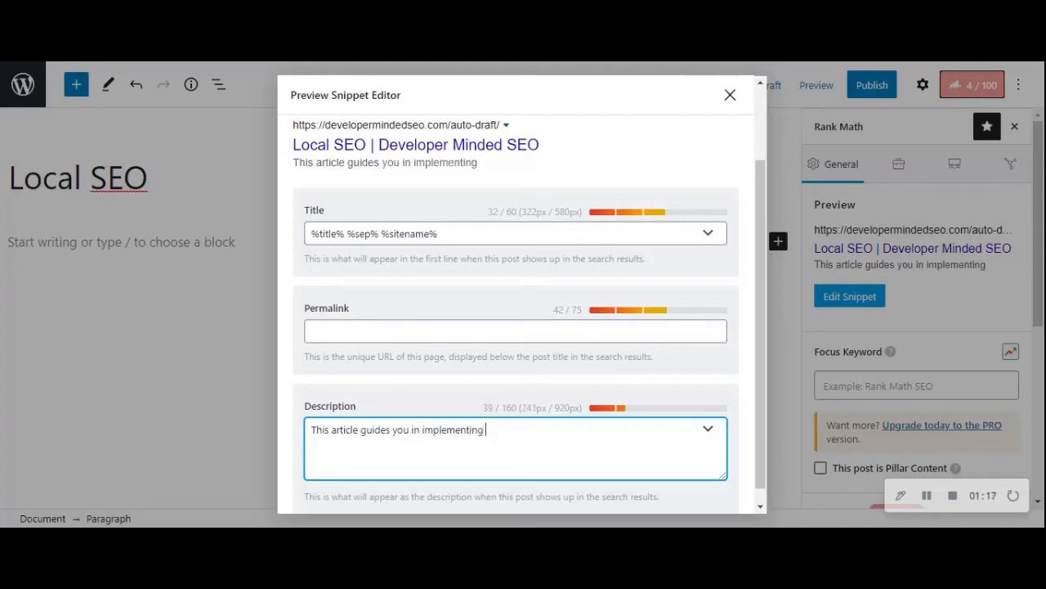
pyautogui.write(' Local SEO')
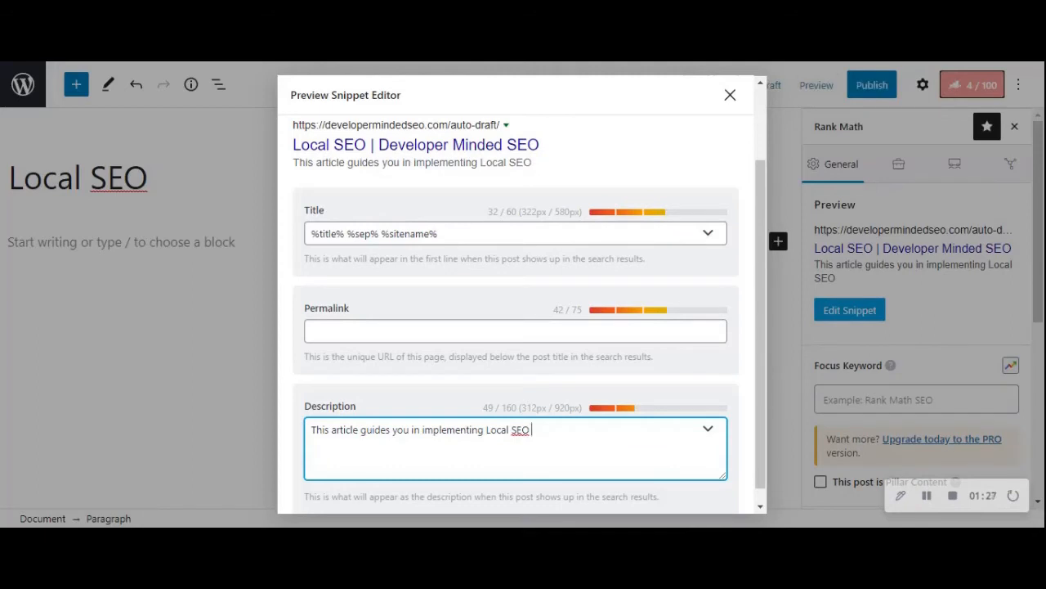
pyautogui.write('to ')
pyautogui.write('rank')
pyautogui.write(' in G')
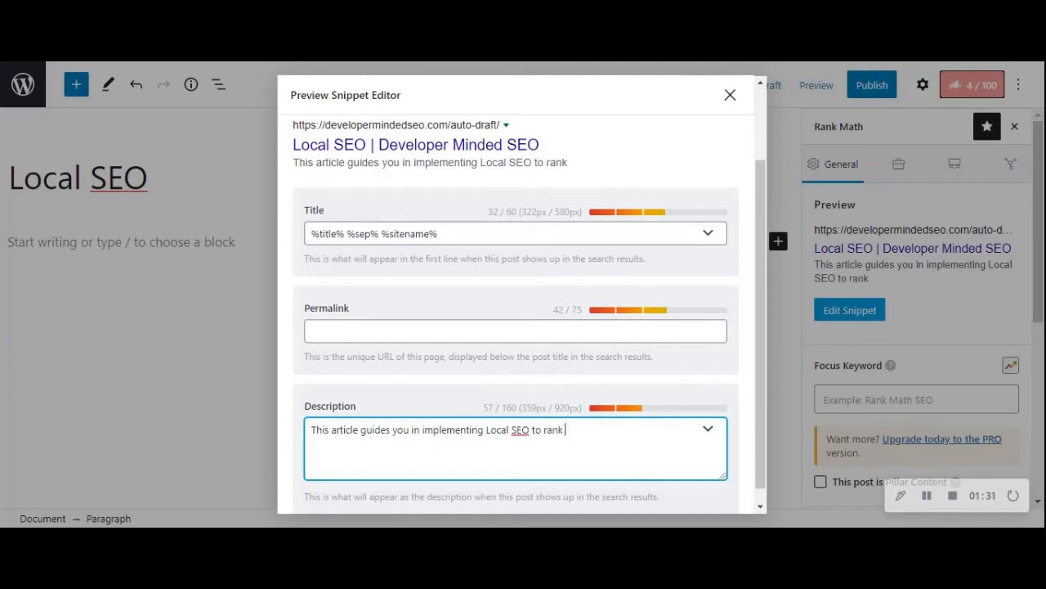
pyautogui.write('oogle')
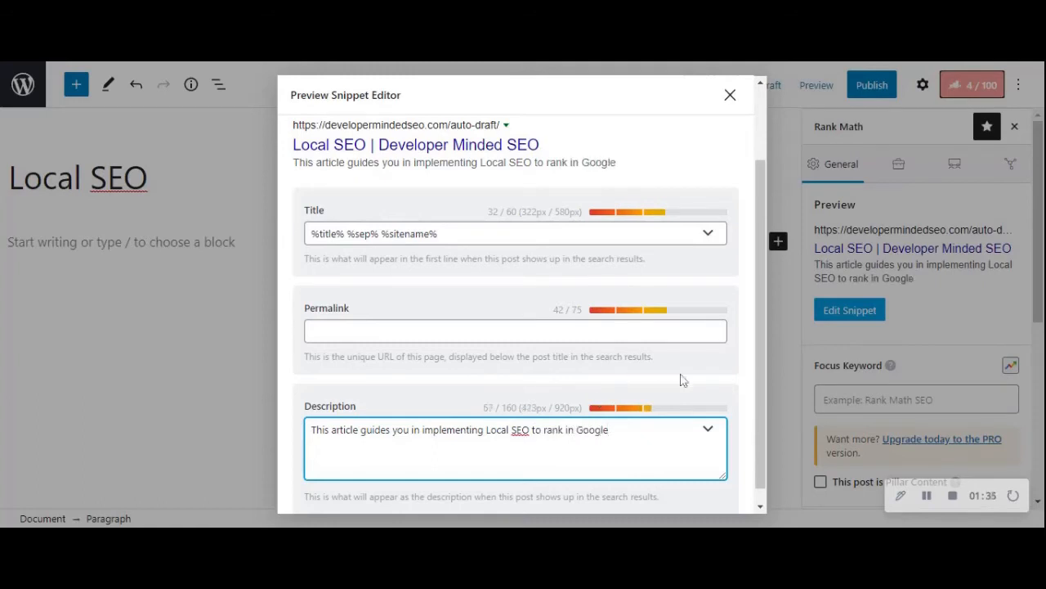
pyautogui.moveTo(762, 262); pyautogui.dragTo(765, 240)
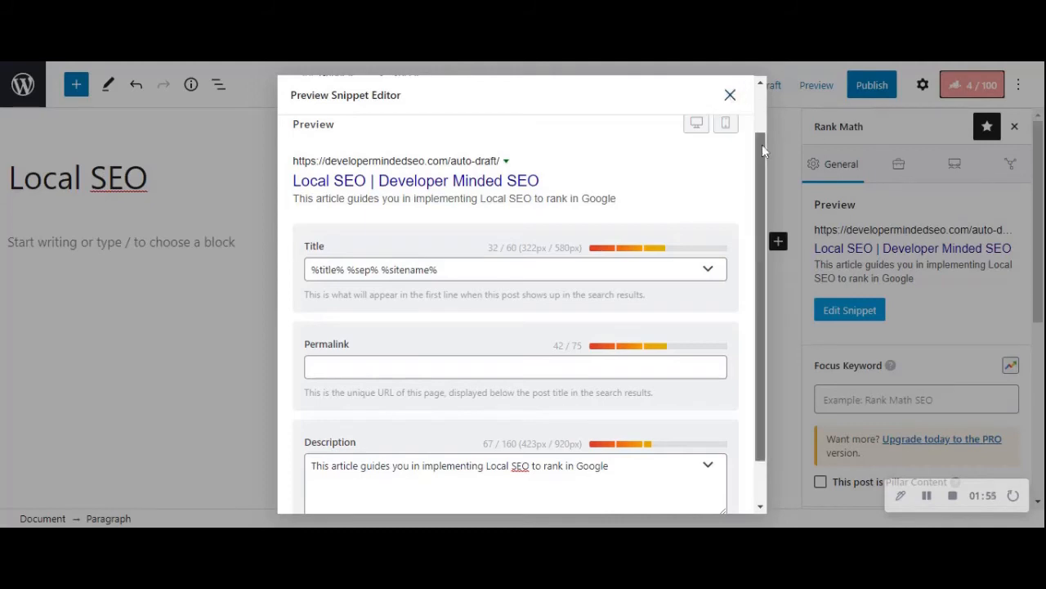
pyautogui.scroll(2, 762, 143)
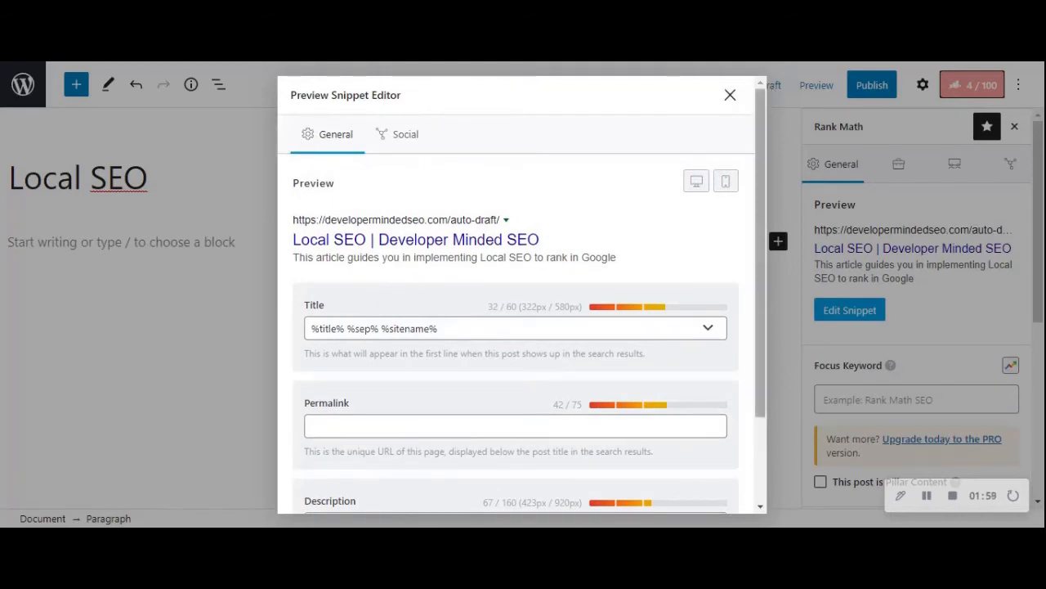
pyautogui.click(730, 95)
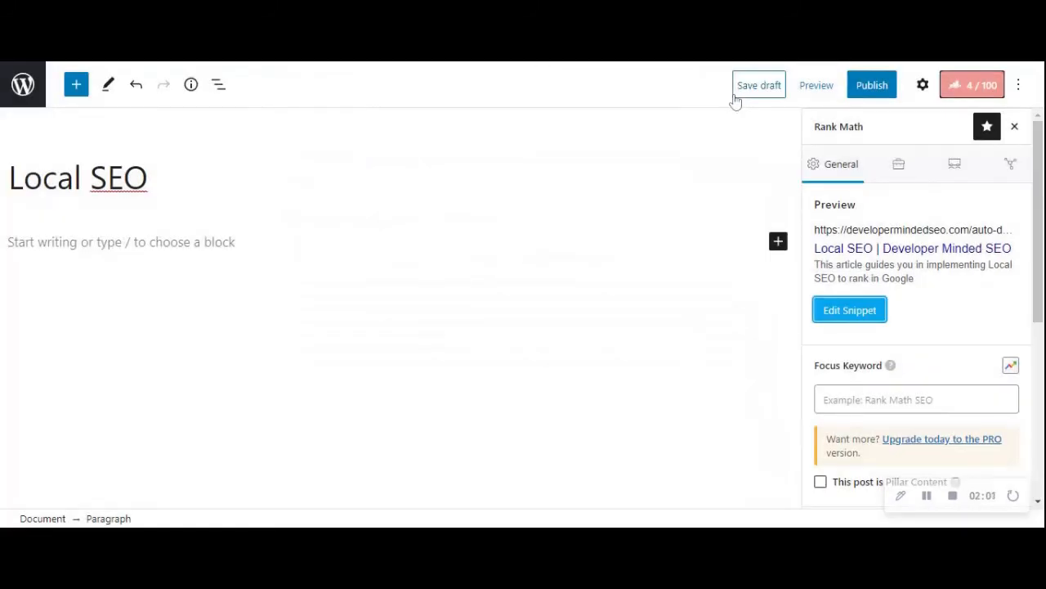
# - Add an opening paragraph from "Did you see many websites having multiple city landing pages" through "how to do it with one physical address?"
pyautogui.click(121, 242)
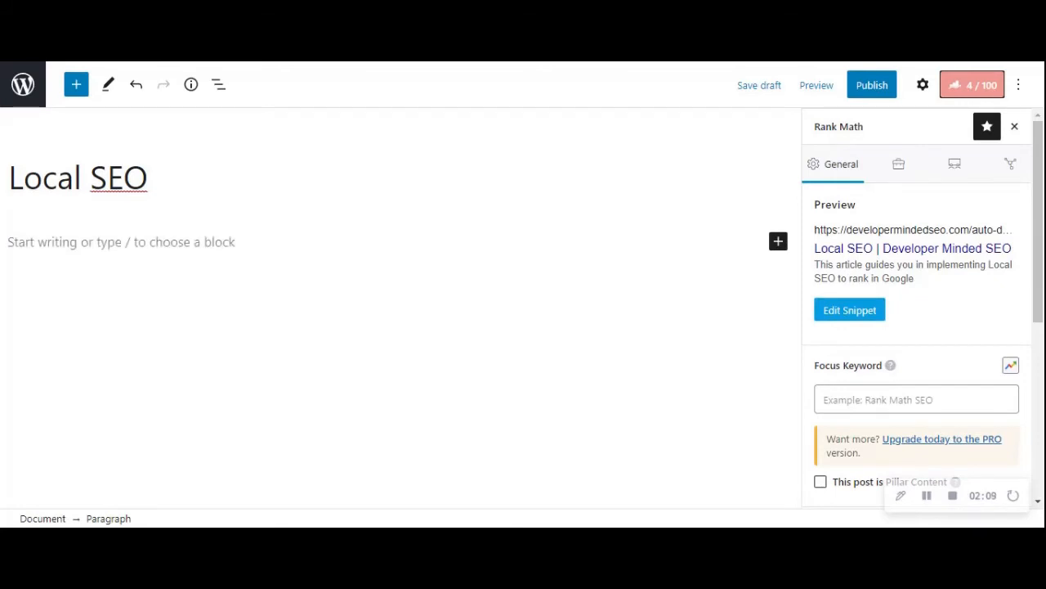
pyautogui.click(80, 242)
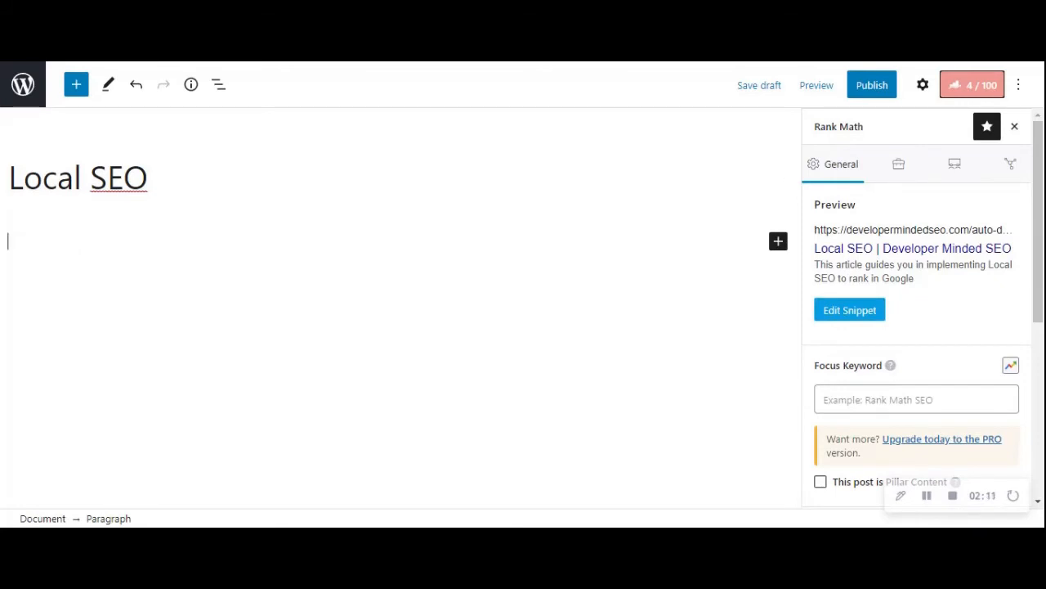
pyautogui.write('Did you see many websites having multiple city landing pages to extend their service beyond their home location? But, how to do it with one physical address?')
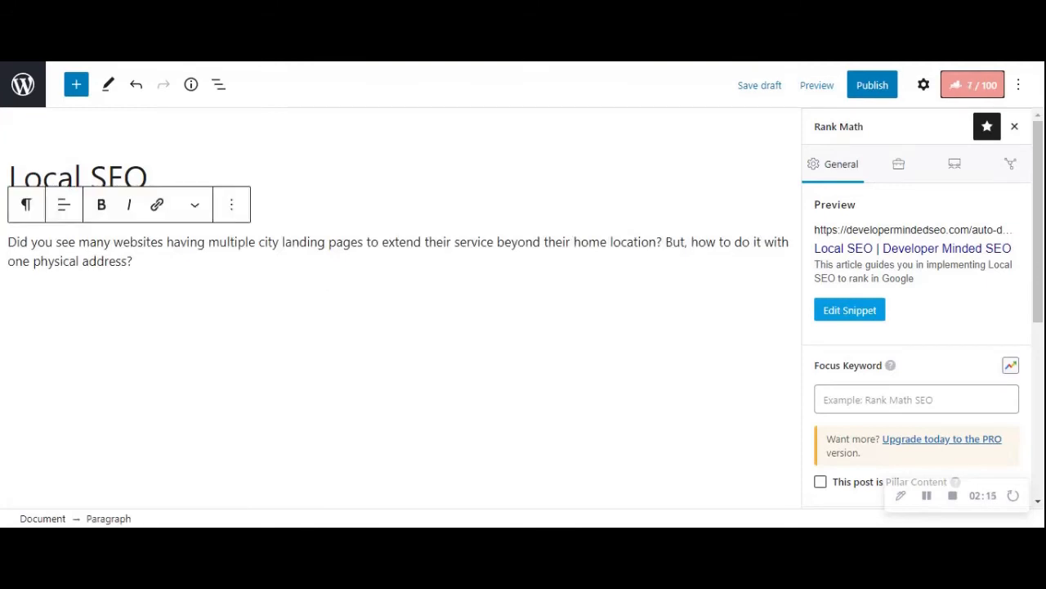
# - Insert a List block below the opening paragraph and add the points on Website Architecture, URL Structure, Meta Tags and Click Through Action (CTA)
pyautogui.press('Return')
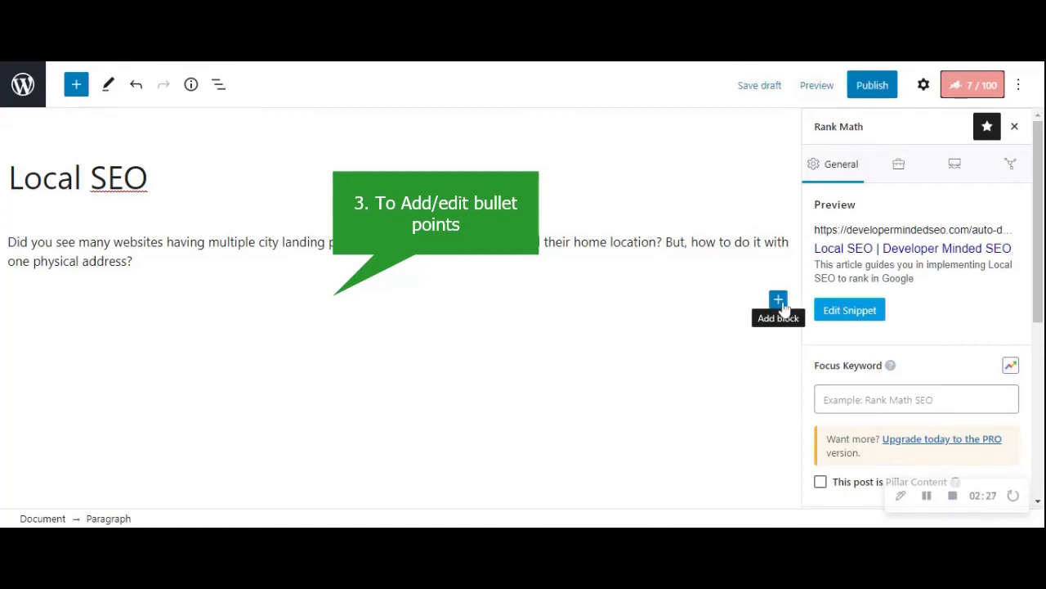
pyautogui.click(778, 301)
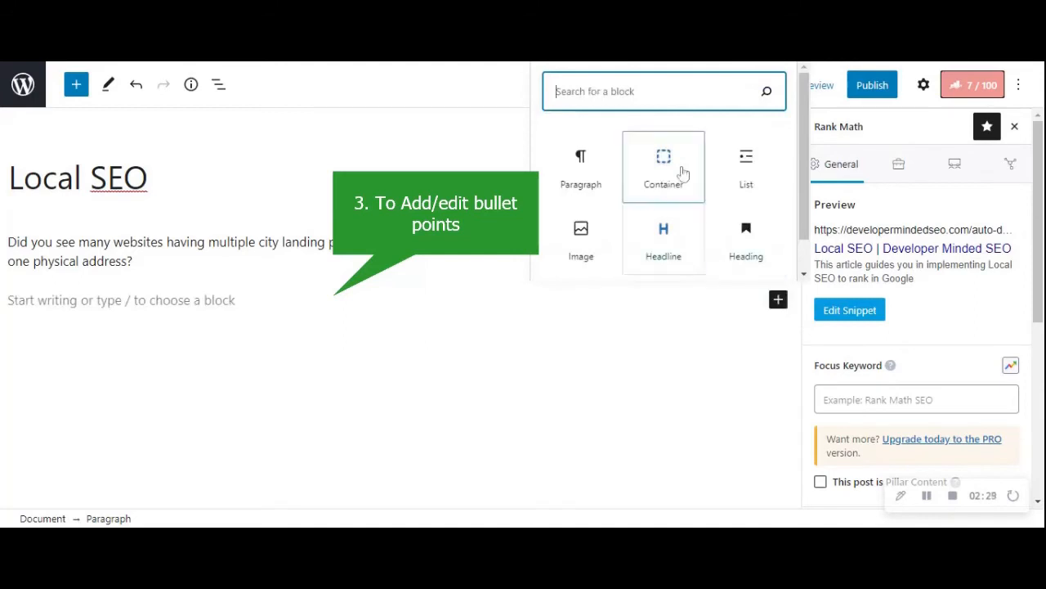
pyautogui.click(745, 175)
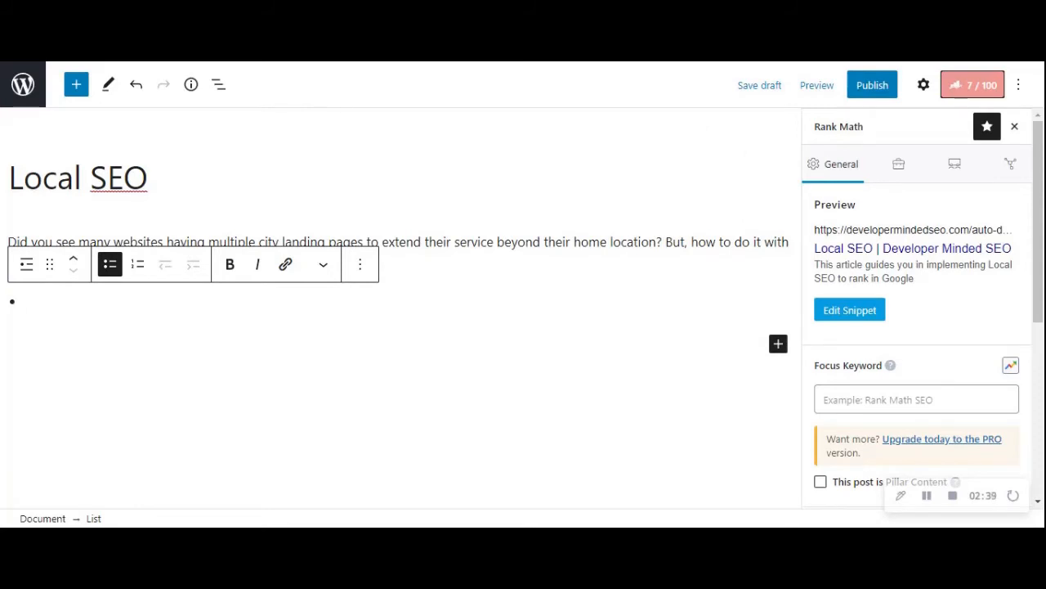
pyautogui.write('Website Architecture: Consider a website architecture before implementing the city landing pages. It should be in reach within one-page level. URL Structure: Structure the URL precise. The target location and service must be clear as much as possible in the URL. Meta Tags: Meta Title tag and Meta Description tag must be optimized based on the target location and services. For effective meta tags use keyword variations and Call to Action in the descriptions. Click Through Action (CTA):Have CTA banner stands out of the background design')
# - Select all the text of the four-point paragraph and transform it into a bulleted list
pyautogui.click(8, 300)
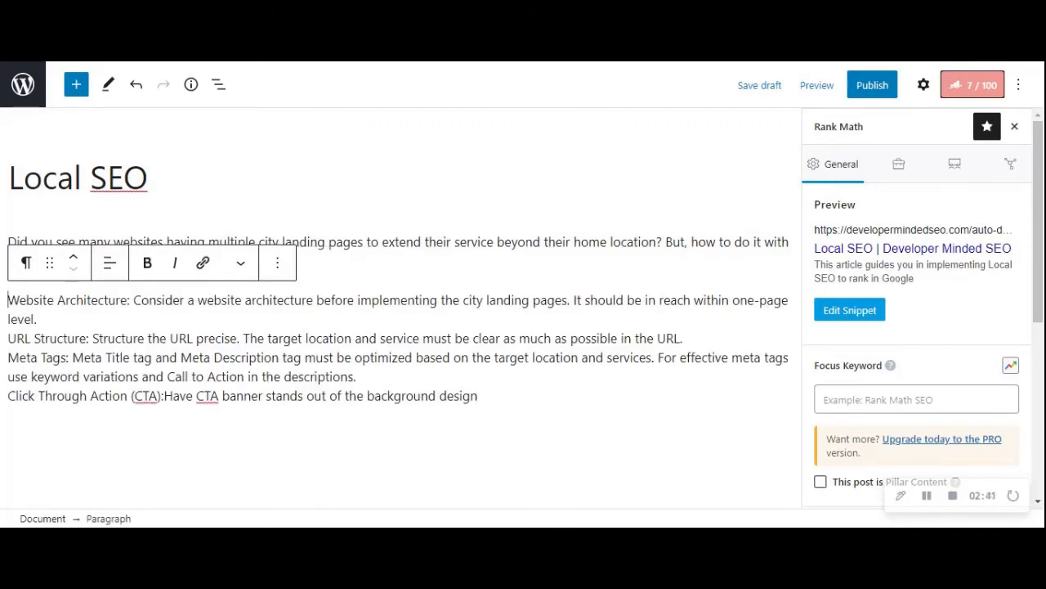
pyautogui.moveTo(8, 300); pyautogui.dragTo(477, 396)
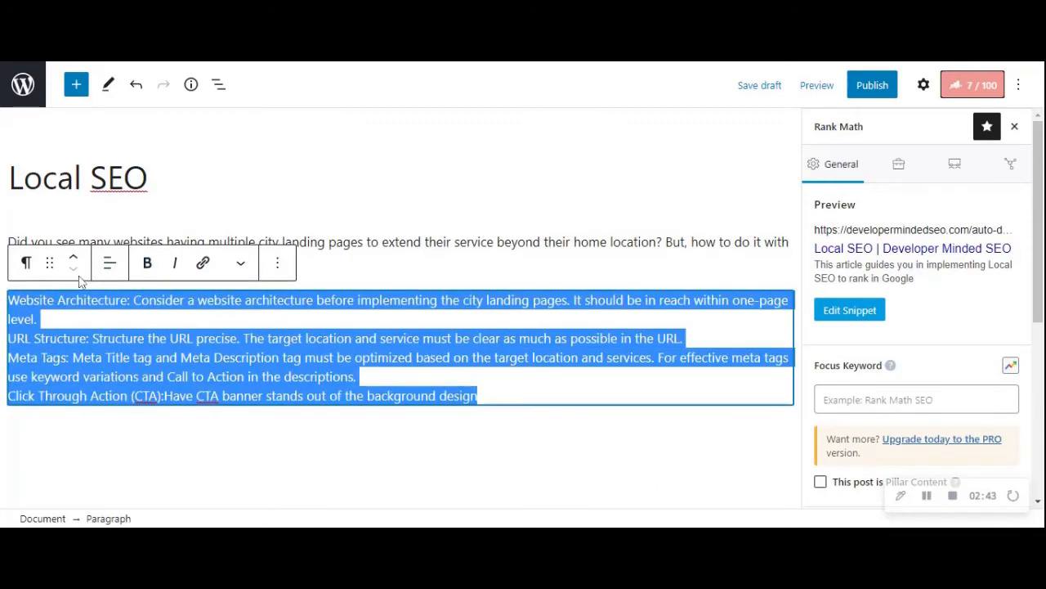
pyautogui.click(27, 262)
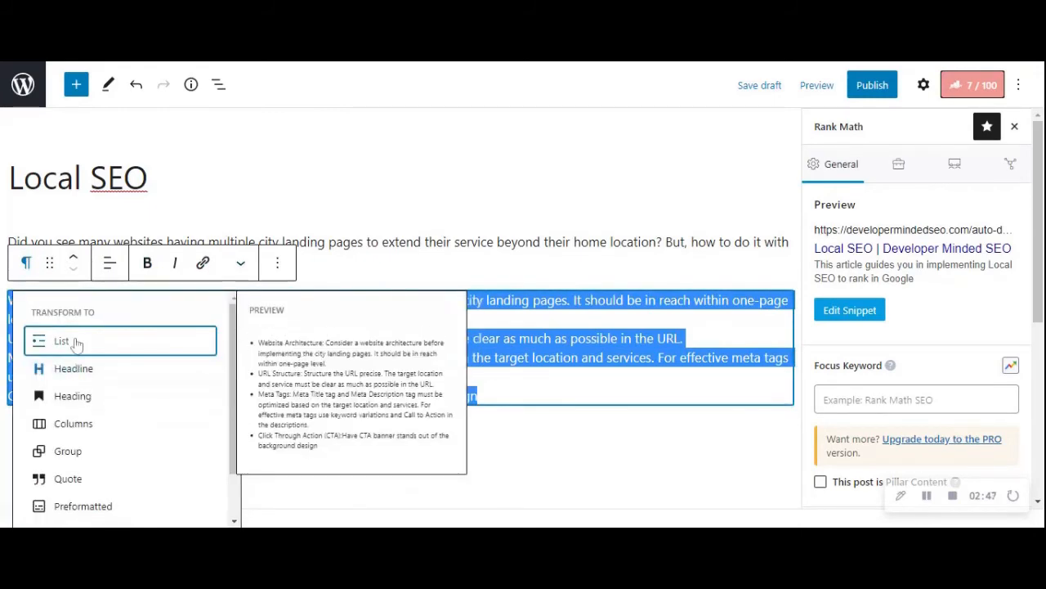
pyautogui.click(76, 344)
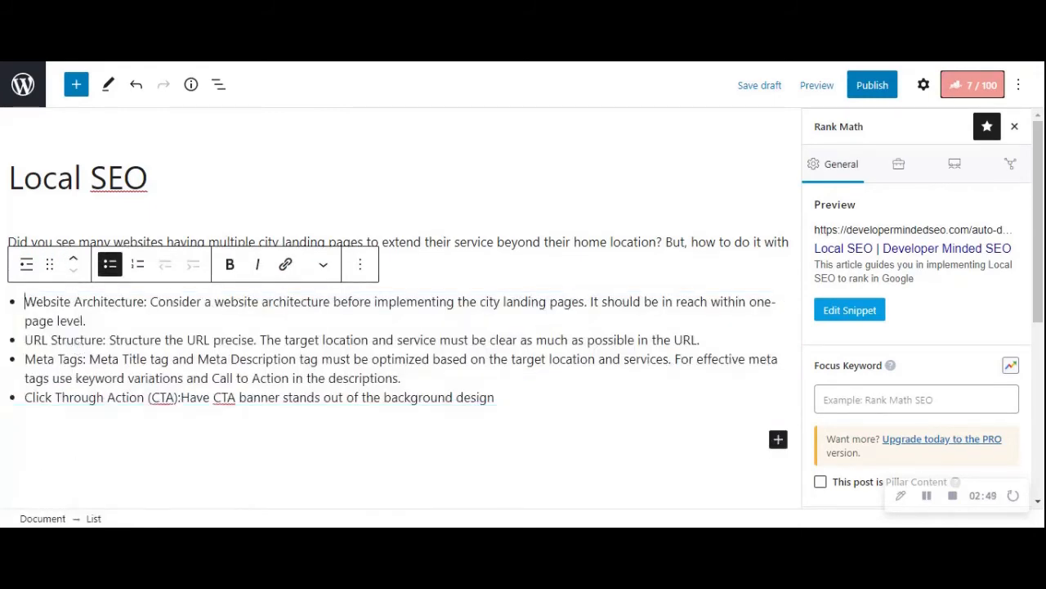
# - End the bulleted list after its last point and insert a Headline block below it, searching the blocks for "hea"
pyautogui.click(495, 398)
pyautogui.press('Return')
pyautogui.press('Return')
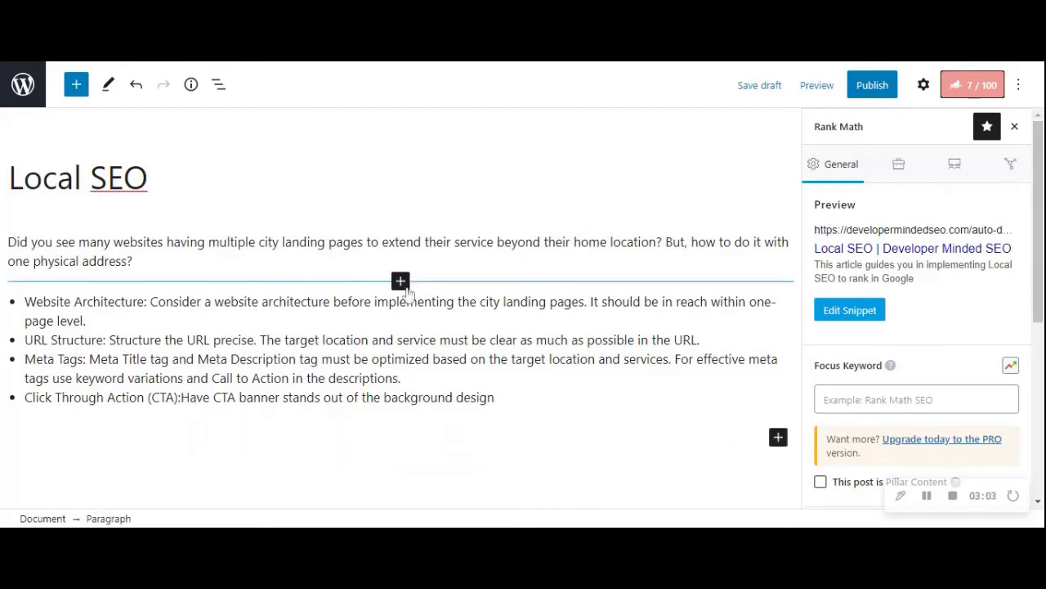
pyautogui.click(403, 283)
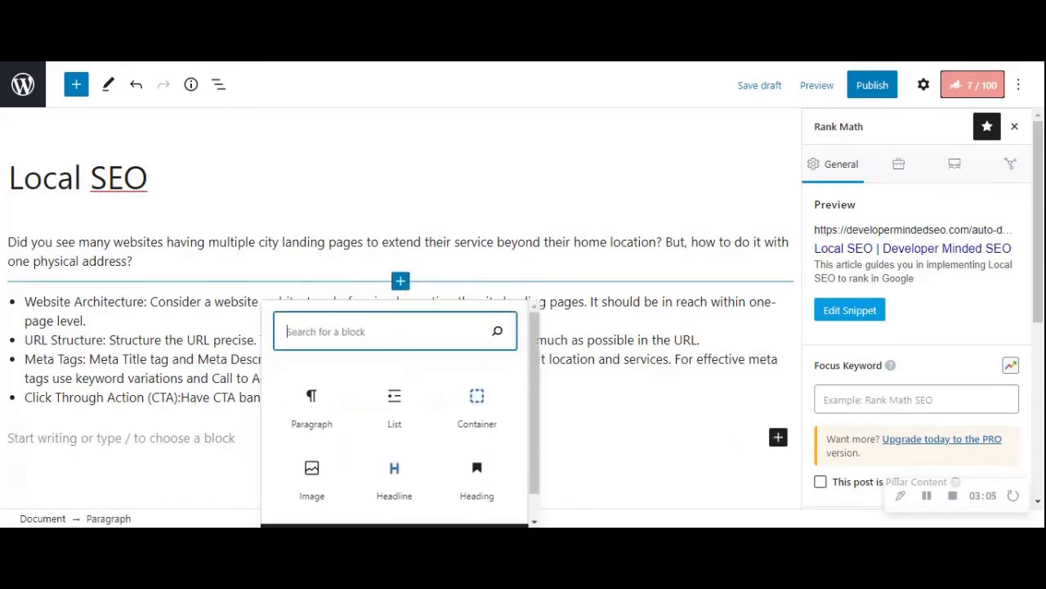
pyautogui.write('Hea')
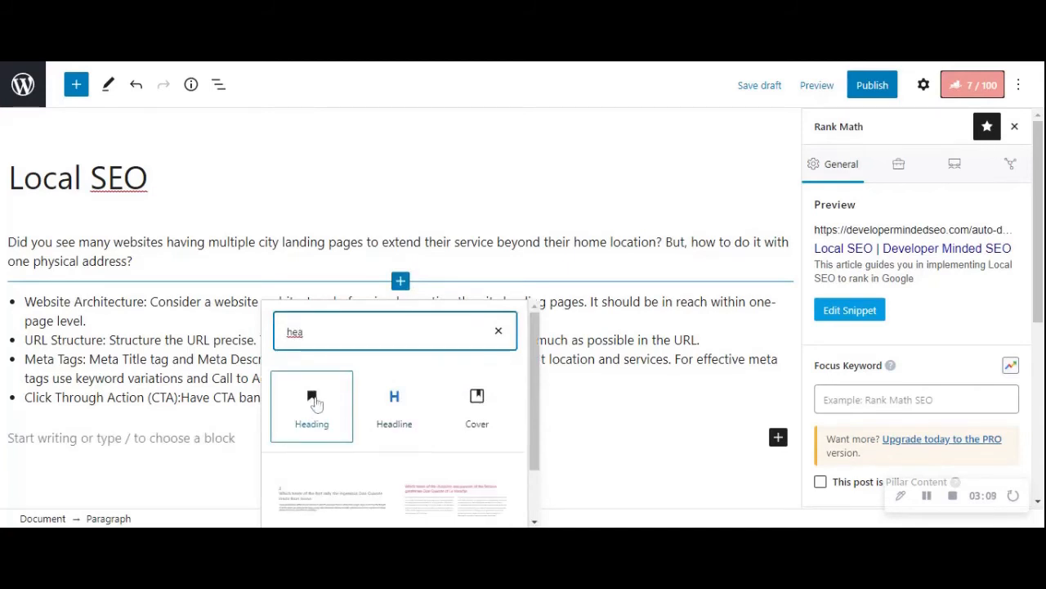
pyautogui.click(385, 415)
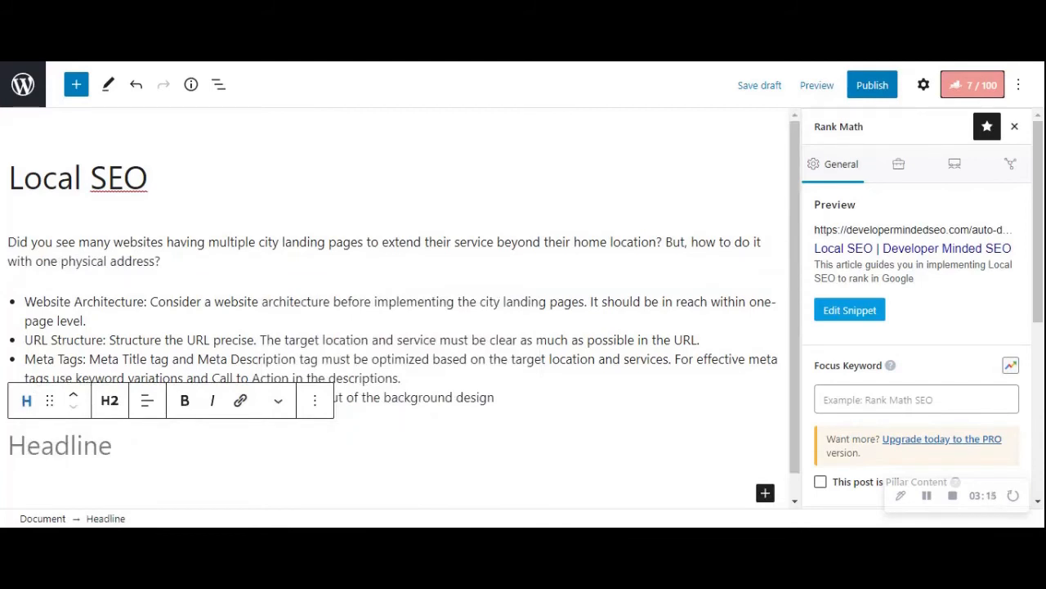
# - Enter "On-Page SEO Factors:" as the headline text and move the headline above the bulleted list
pyautogui.write('Loca')
pyautogui.press('BackSpace')
pyautogui.press('BackSpace')
pyautogui.press('BackSpace')
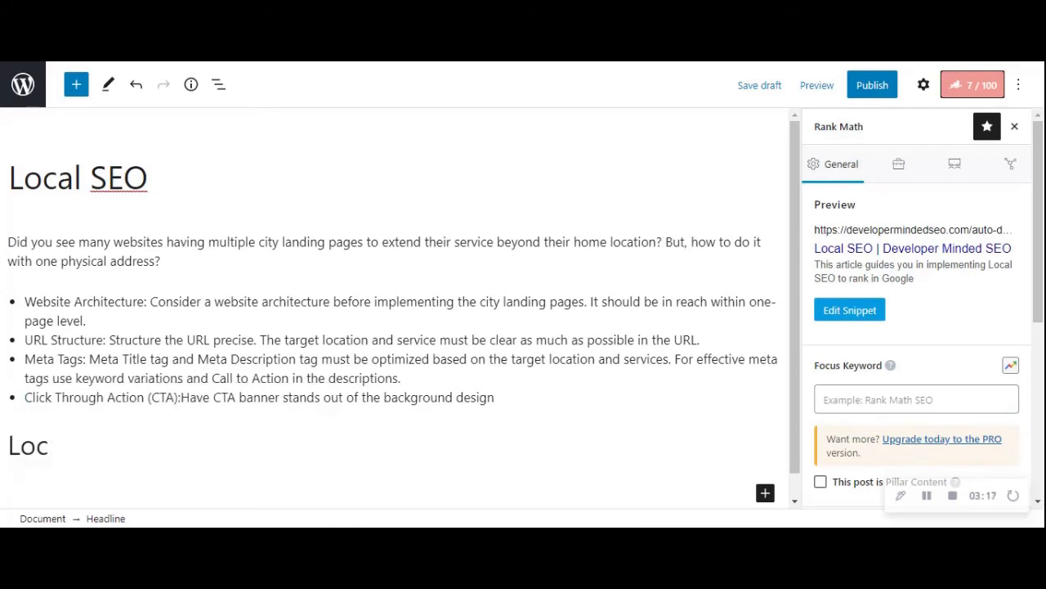
pyautogui.press('BackSpace')
pyautogui.write('On-Page SEO Fa')
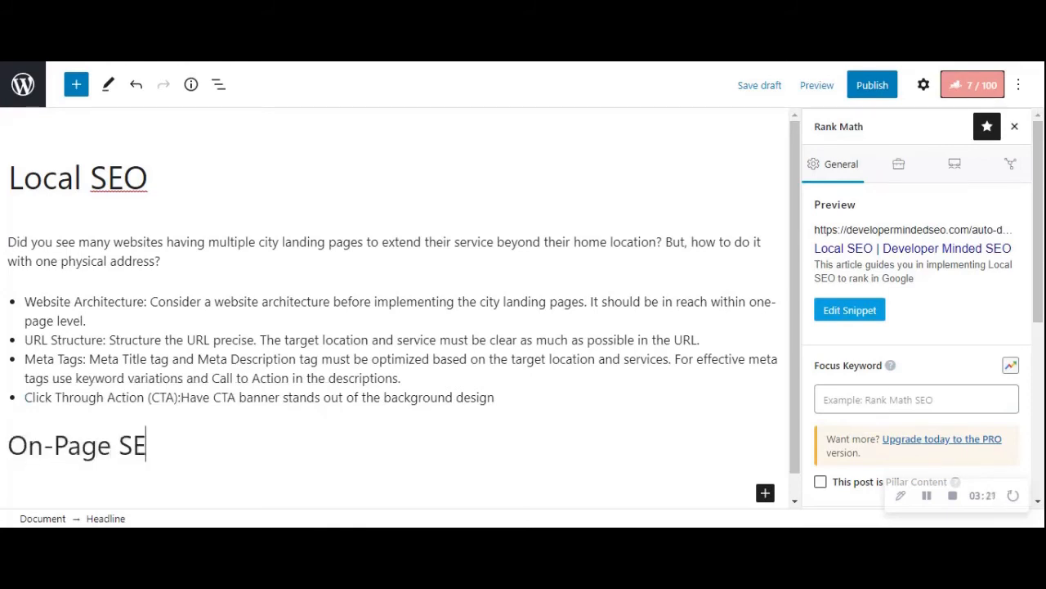
pyautogui.write('ctors:')
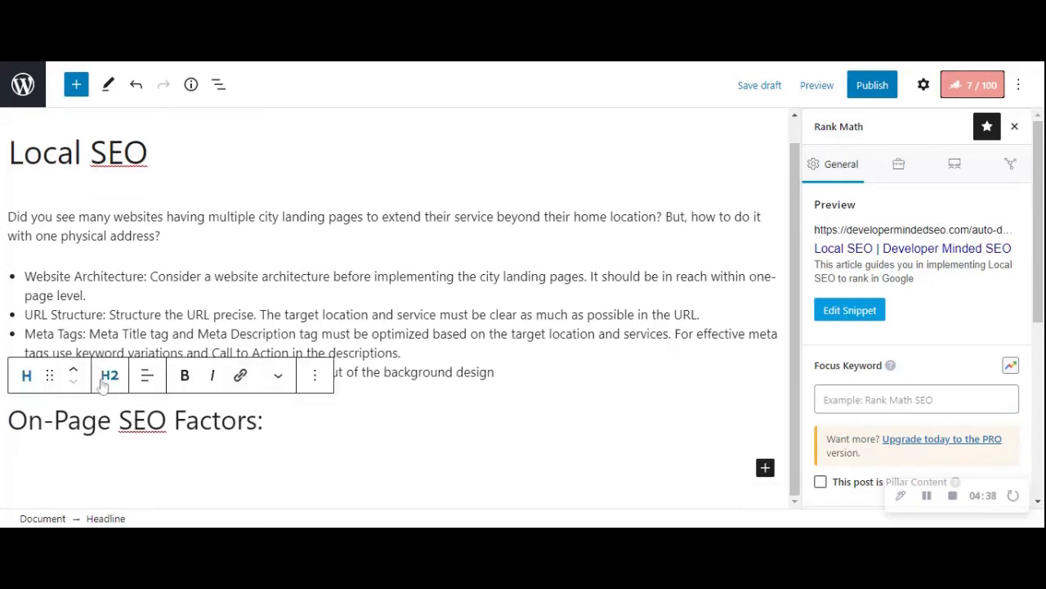
pyautogui.click(74, 376)
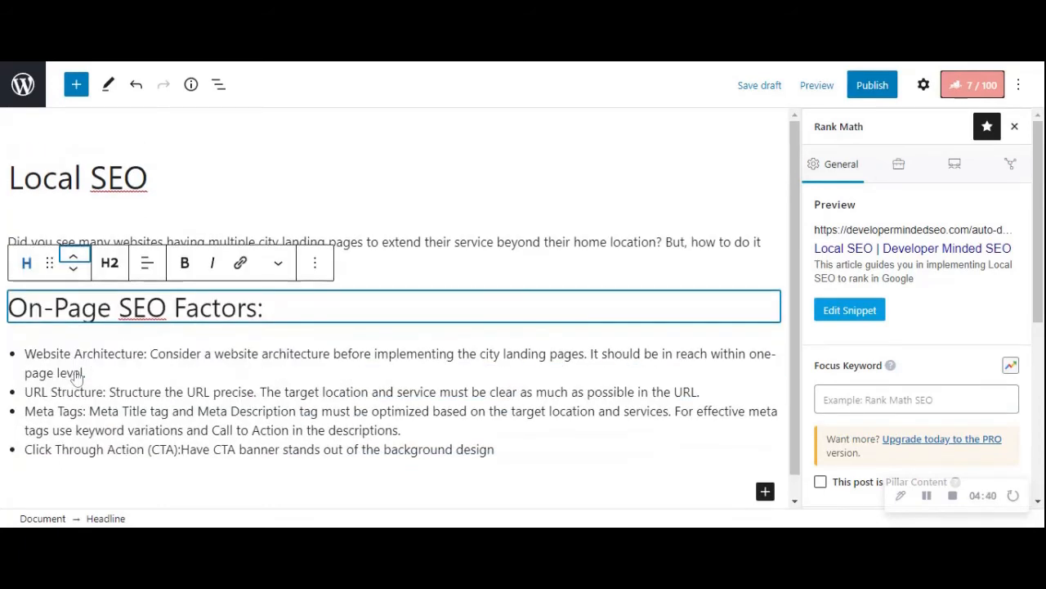
# - Insert an Image block below the bulleted list and fill it with the banner image-1.png from the media library
pyautogui.click(161, 411)
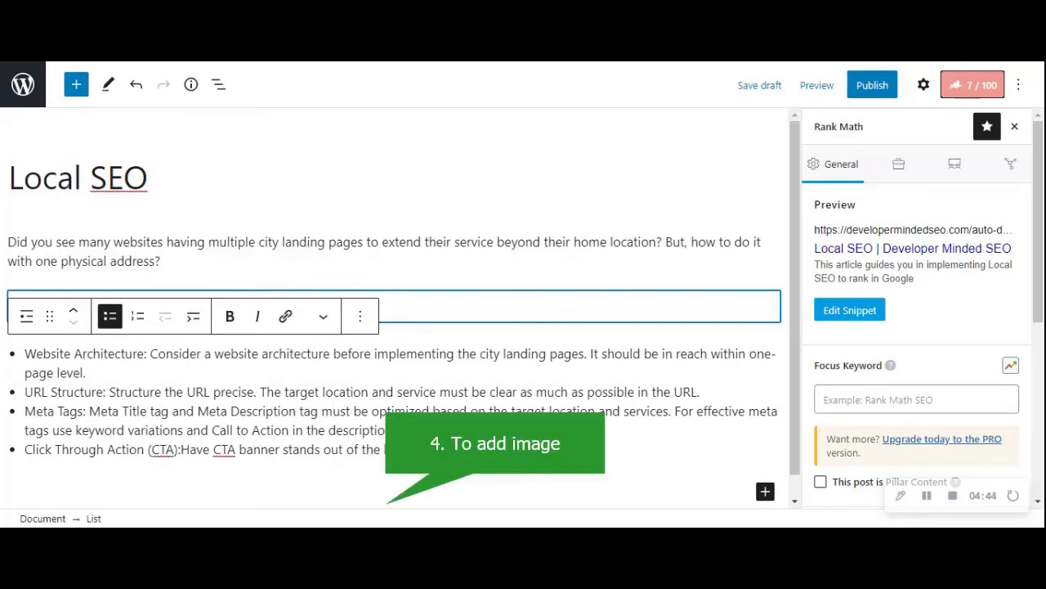
pyautogui.press('Return')
pyautogui.press('Return')
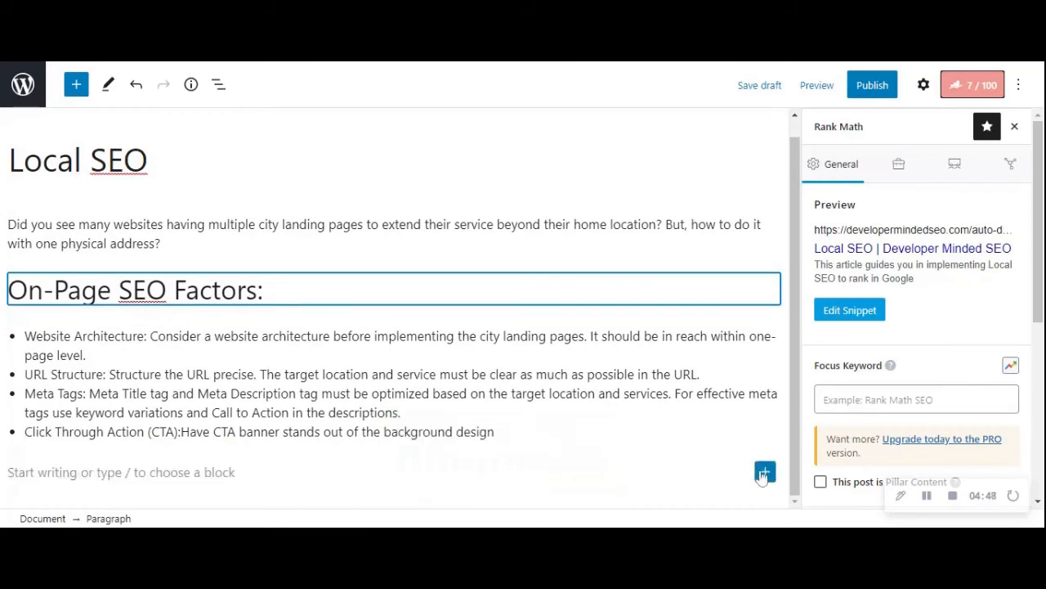
pyautogui.click(766, 471)
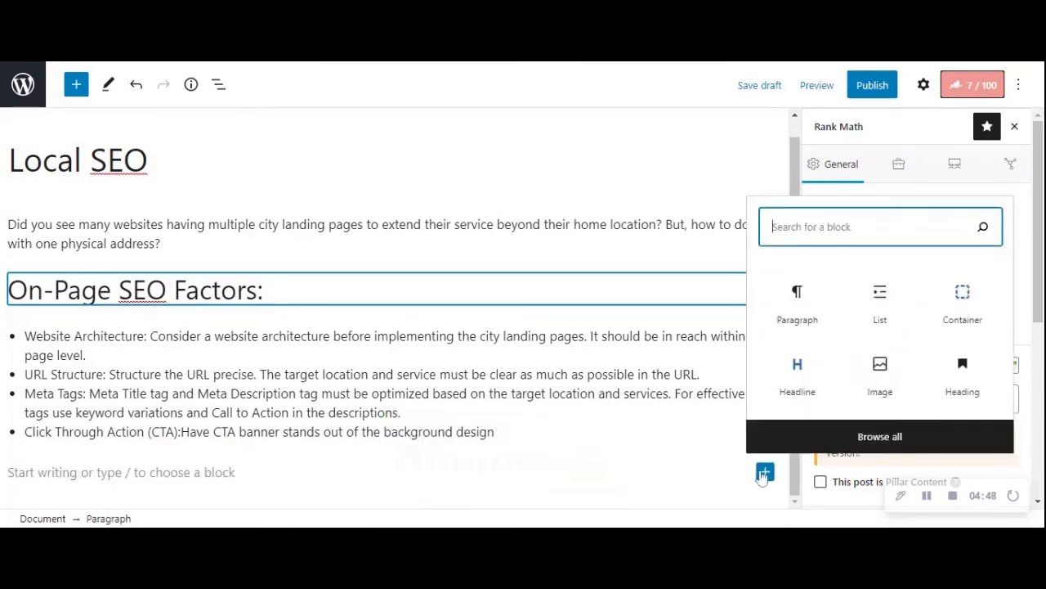
pyautogui.click(878, 366)
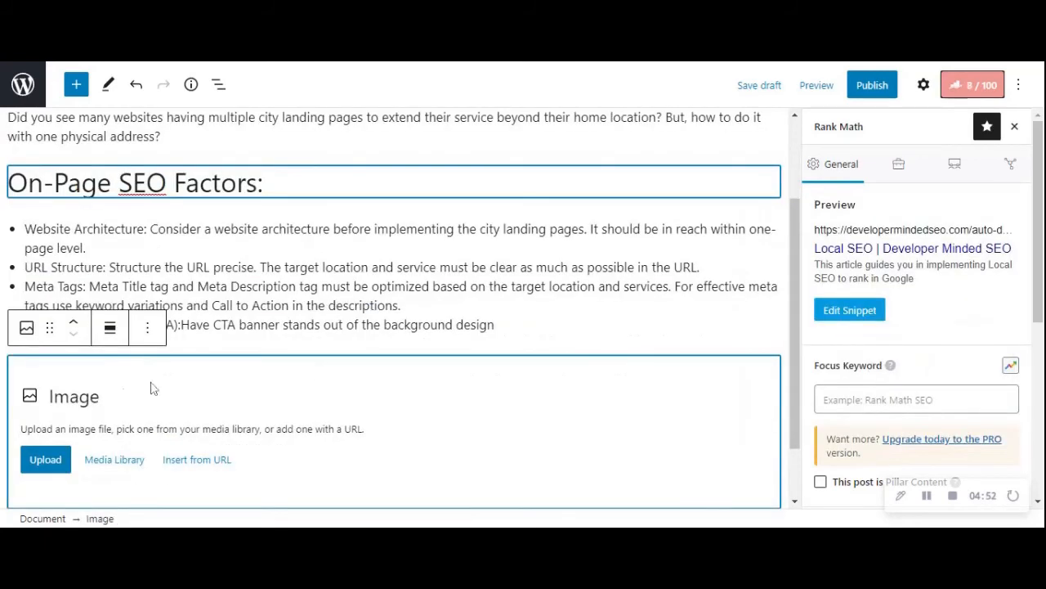
pyautogui.click(58, 466)
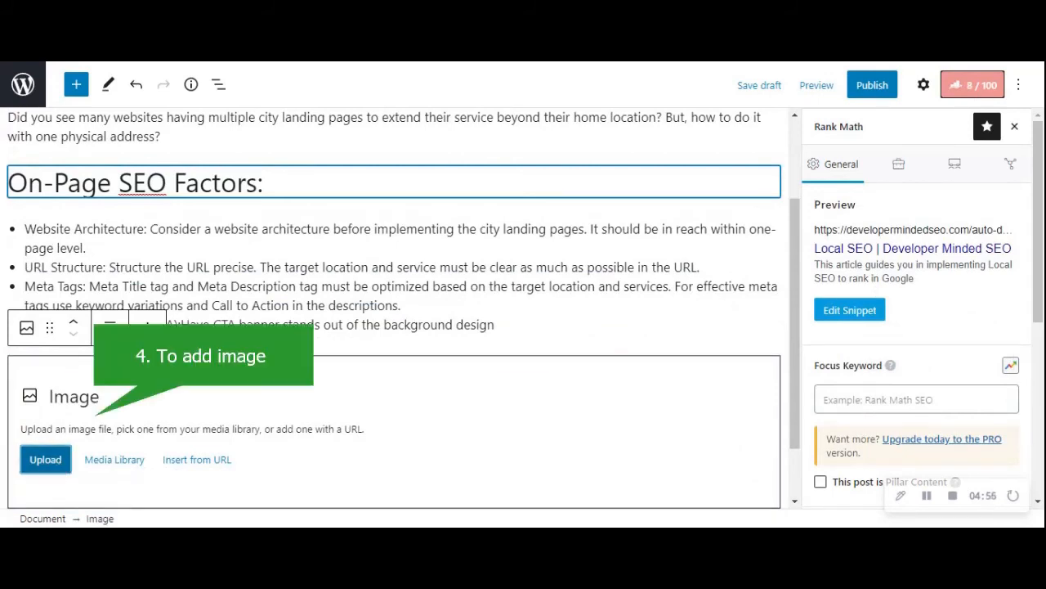
pyautogui.click(114, 462)
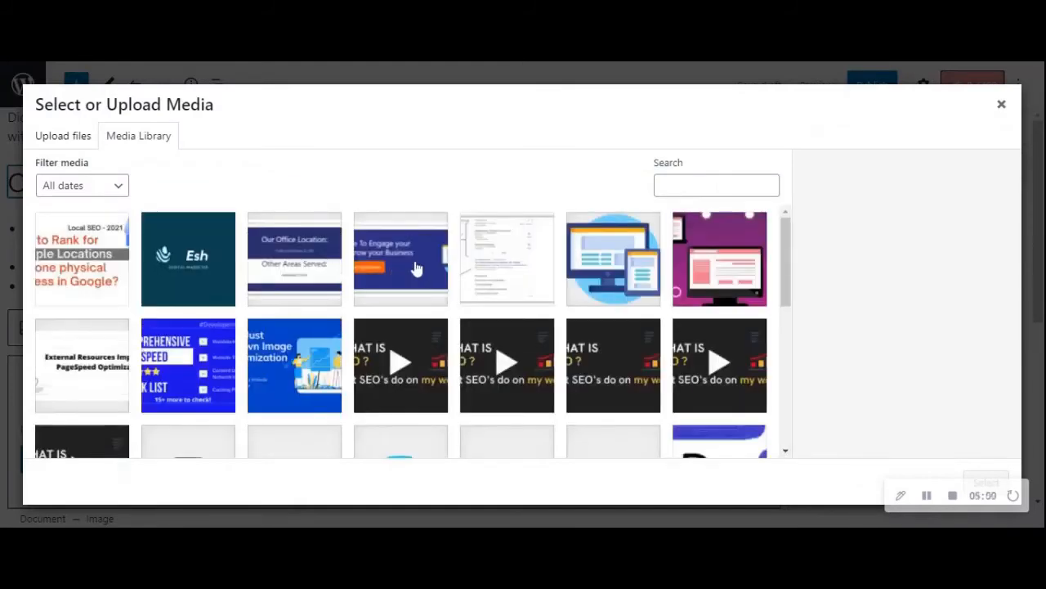
pyautogui.click(416, 268)
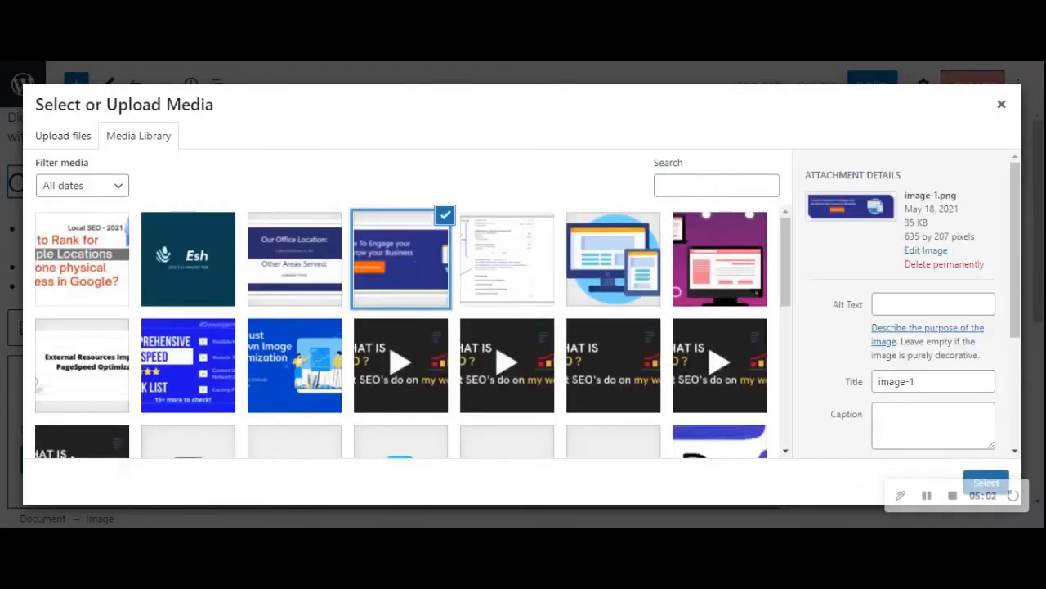
pyautogui.click(987, 483)
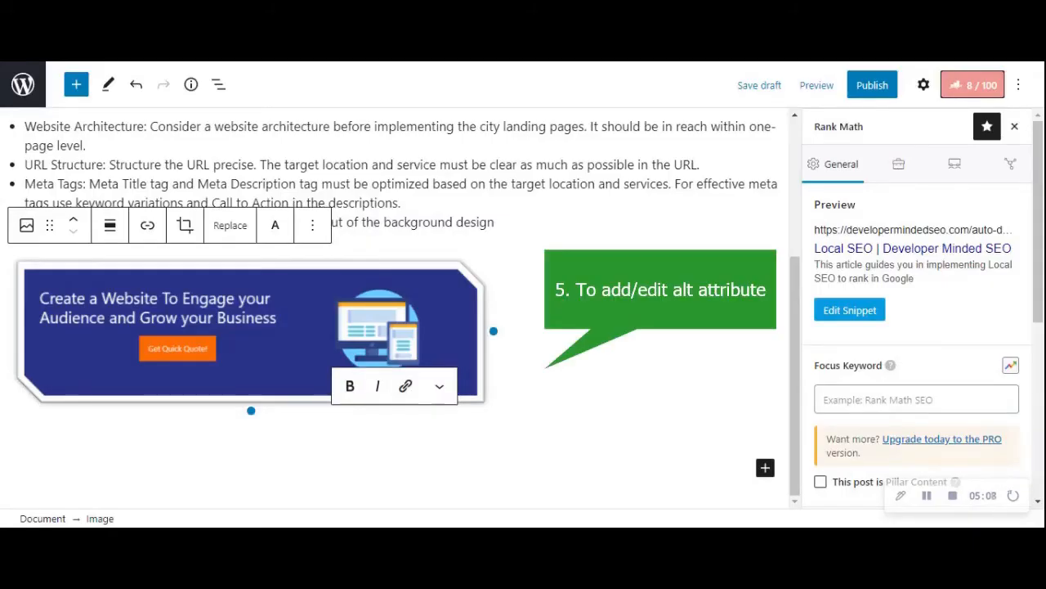
pyautogui.click(395, 310)
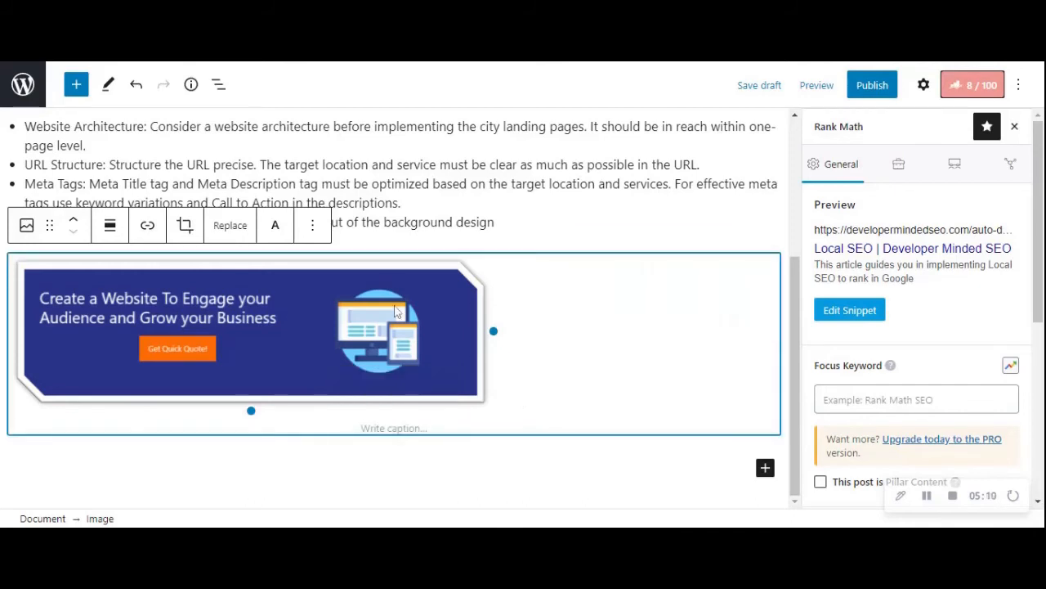
pyautogui.click(26, 227)
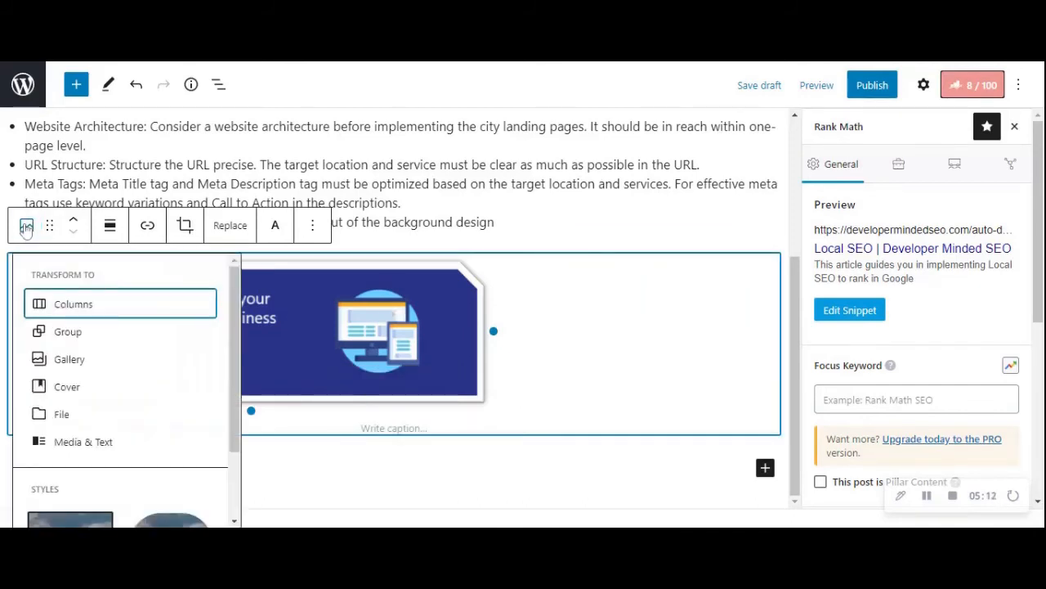
pyautogui.click(366, 357)
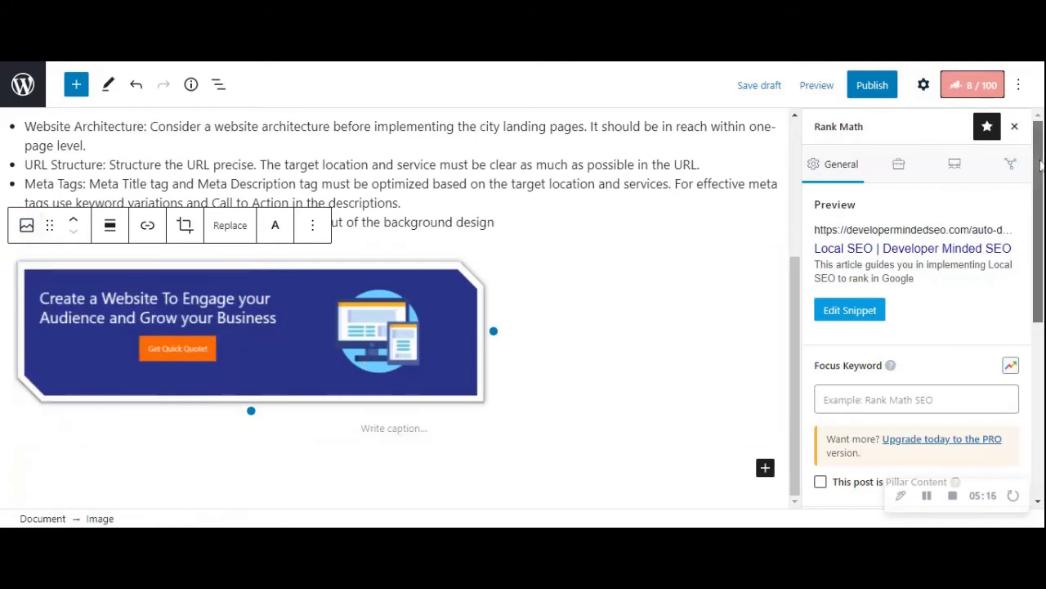
pyautogui.scroll(-4, 1026, 321)
pyautogui.scroll(-1, 1026, 321)
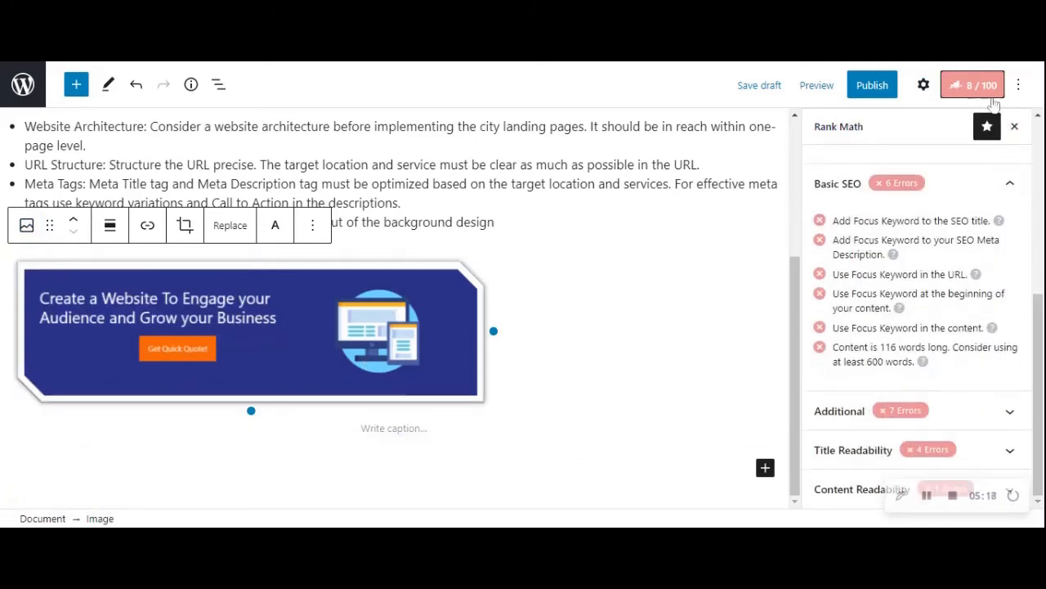
# - Show the banner image's block settings and set its alt text to "Click Through Action (CTA) Example"
pyautogui.click(1015, 126)
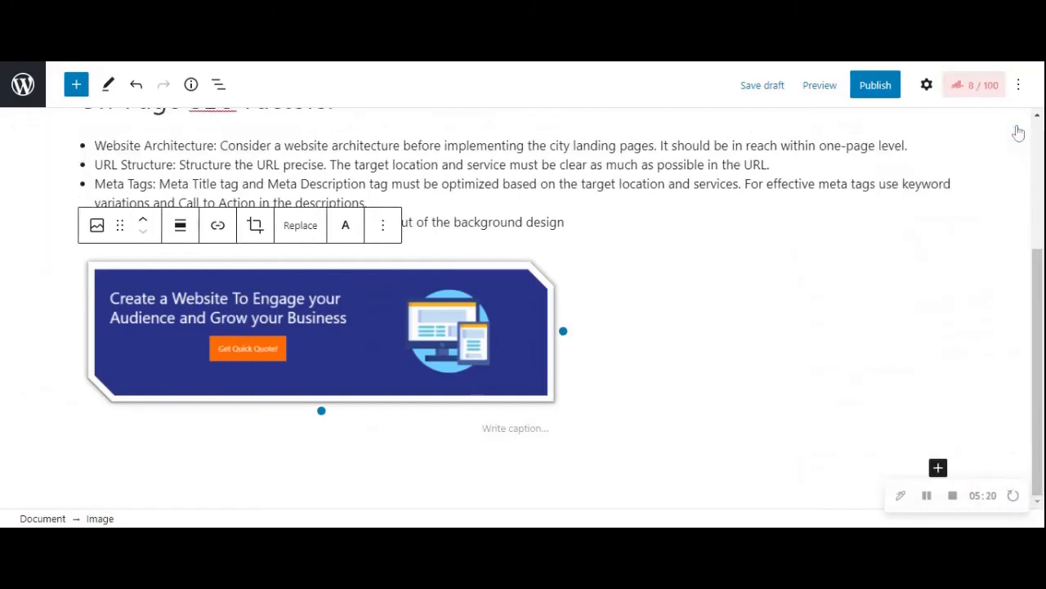
pyautogui.click(926, 85)
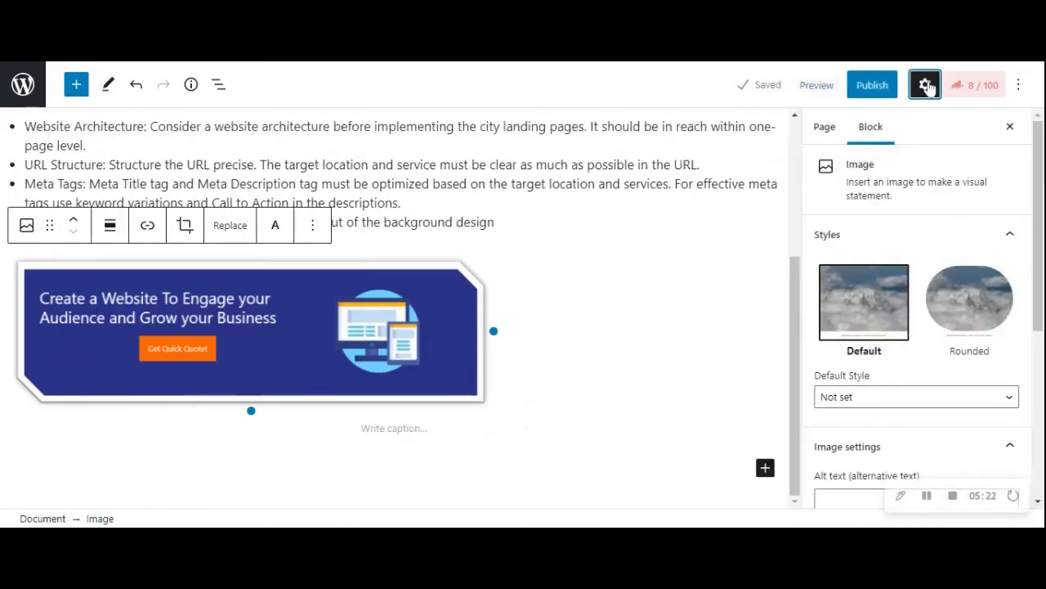
pyautogui.scroll(-3, 1032, 308)
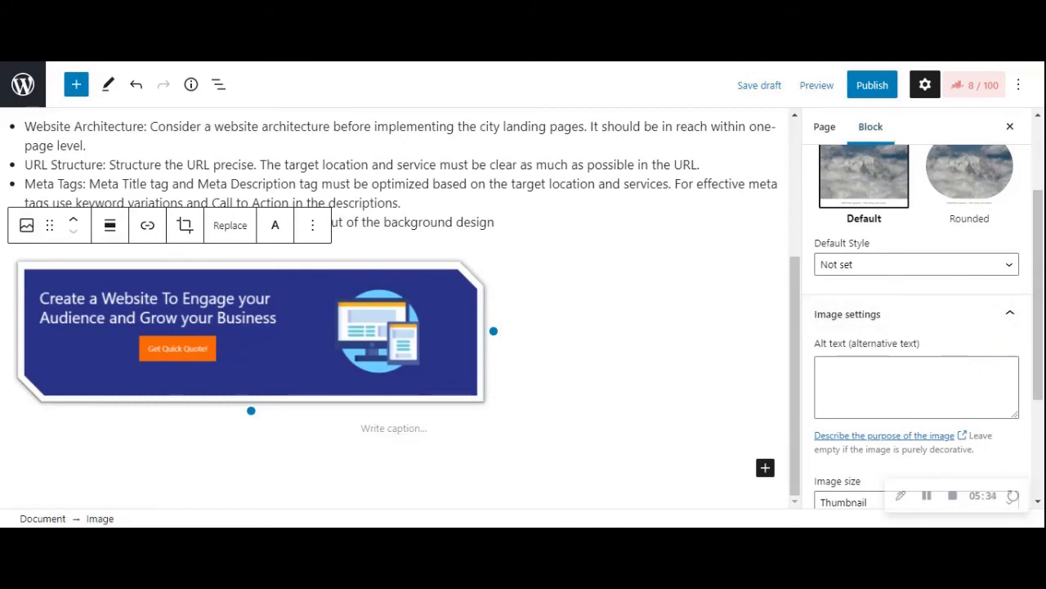
pyautogui.click(917, 386)
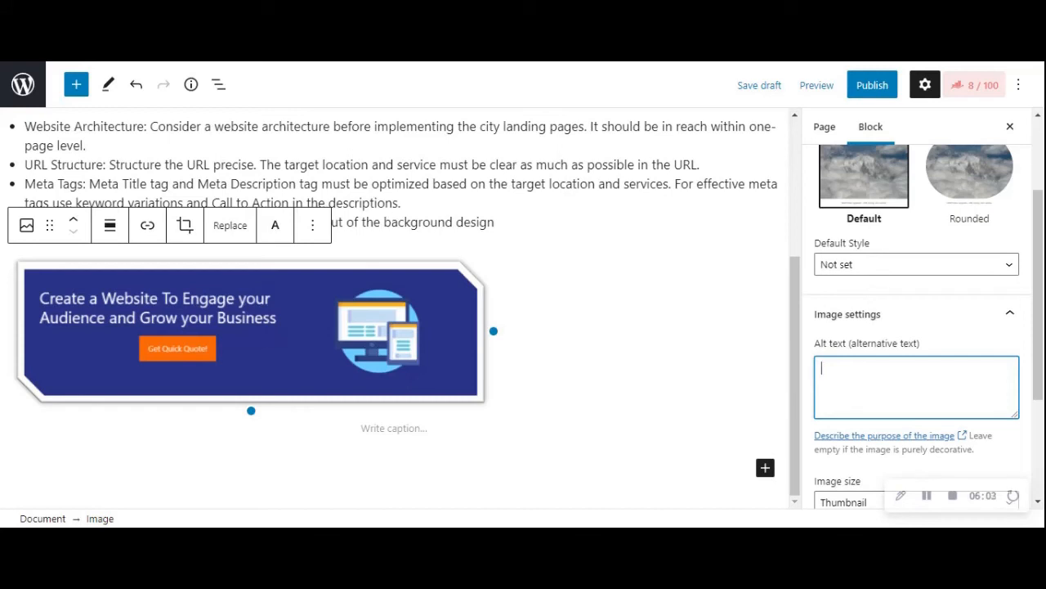
pyautogui.write('Click Through Action (CTA) Example')
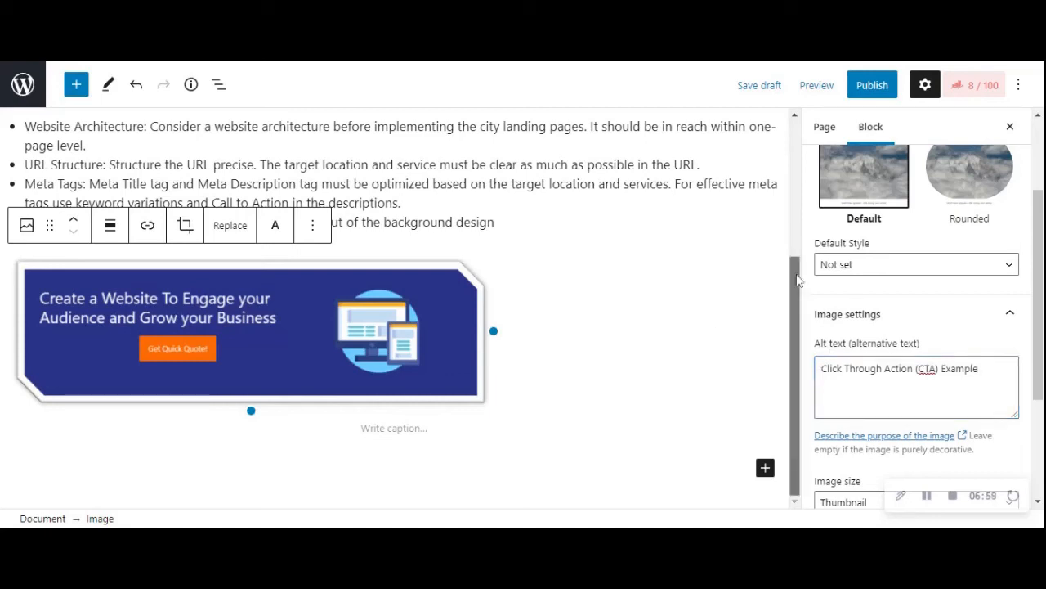
pyautogui.scroll(2, 798, 280)
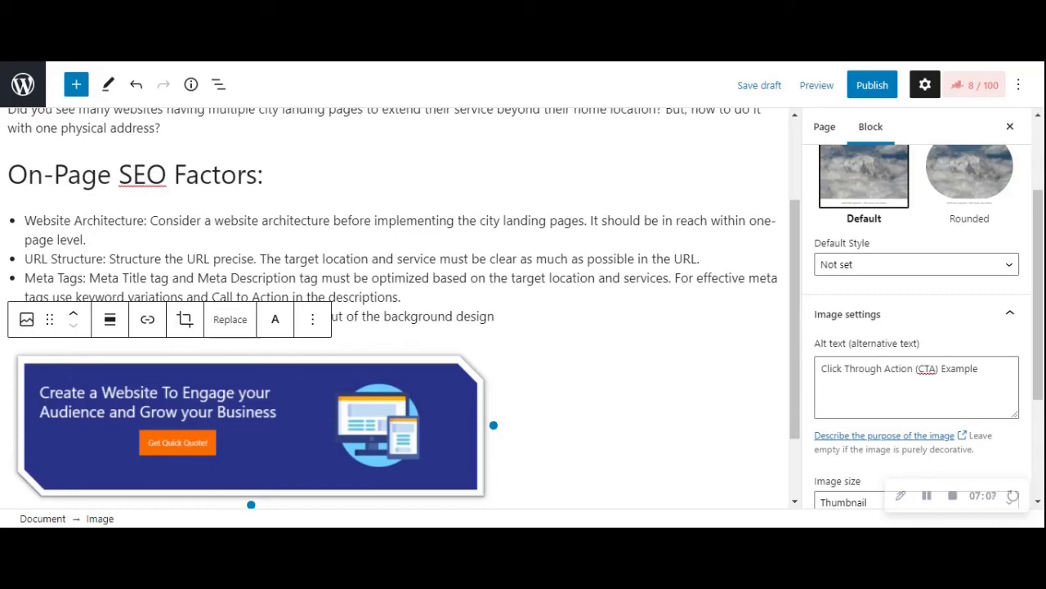
pyautogui.moveTo(211, 220); pyautogui.dragTo(329, 221)
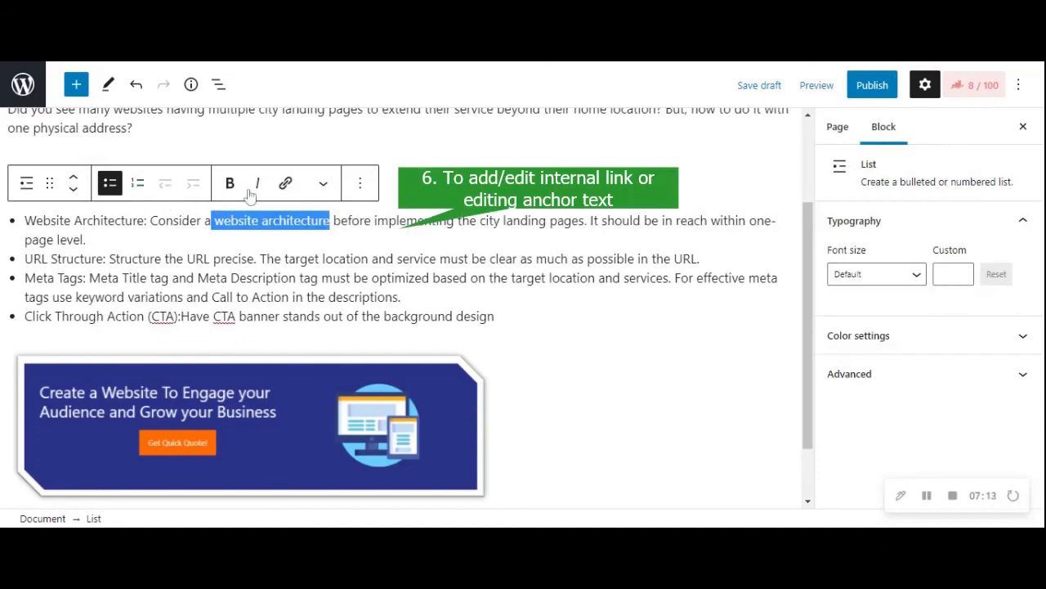
pyautogui.click(286, 184)
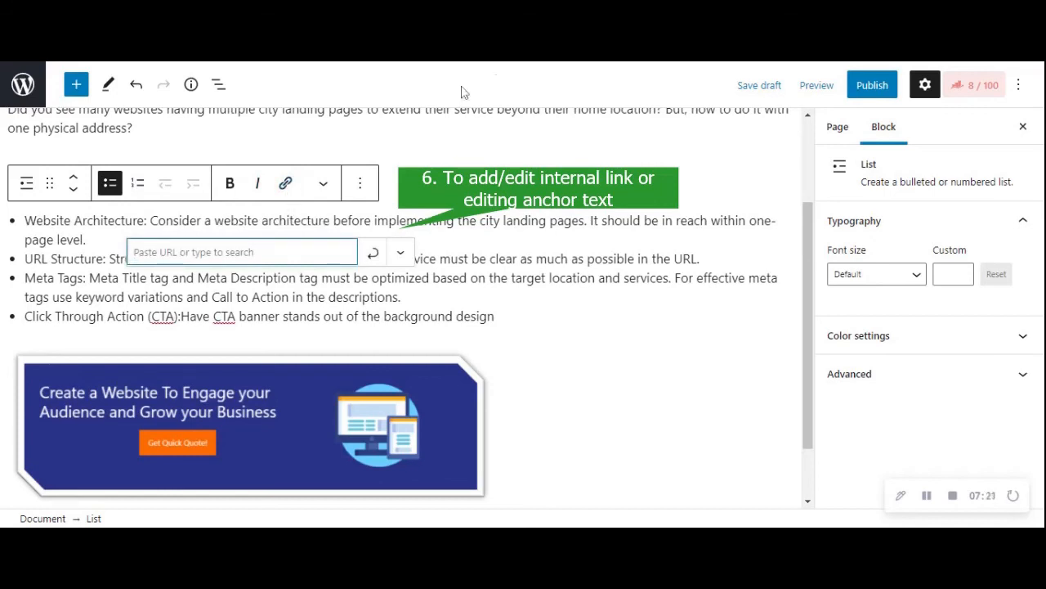
pyautogui.click(492, 63)
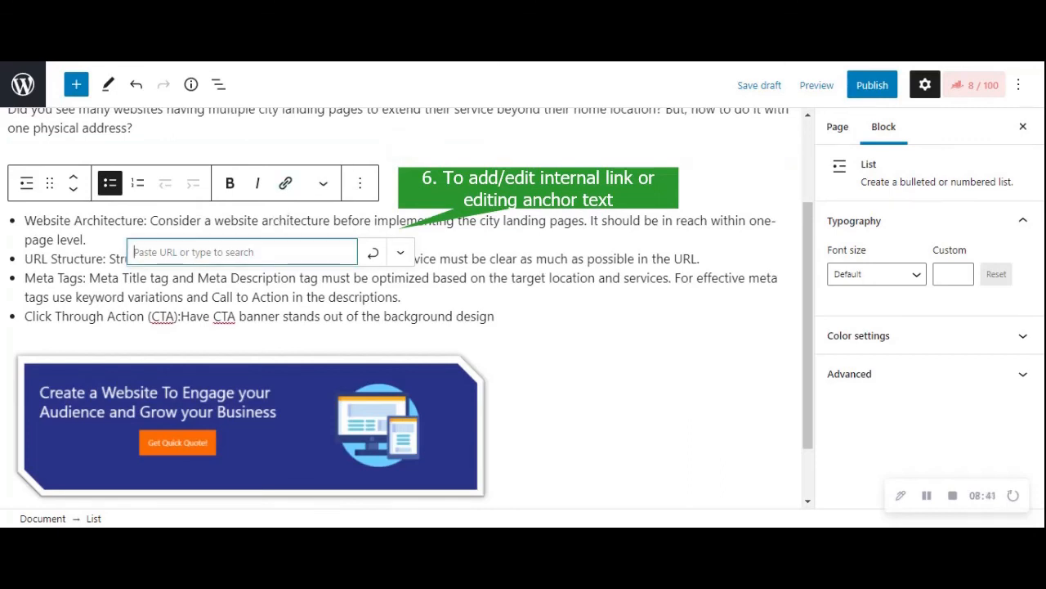
pyautogui.write('https://developers.google.com/search/docs/advanced/guidelines/webmaster-guidelines')
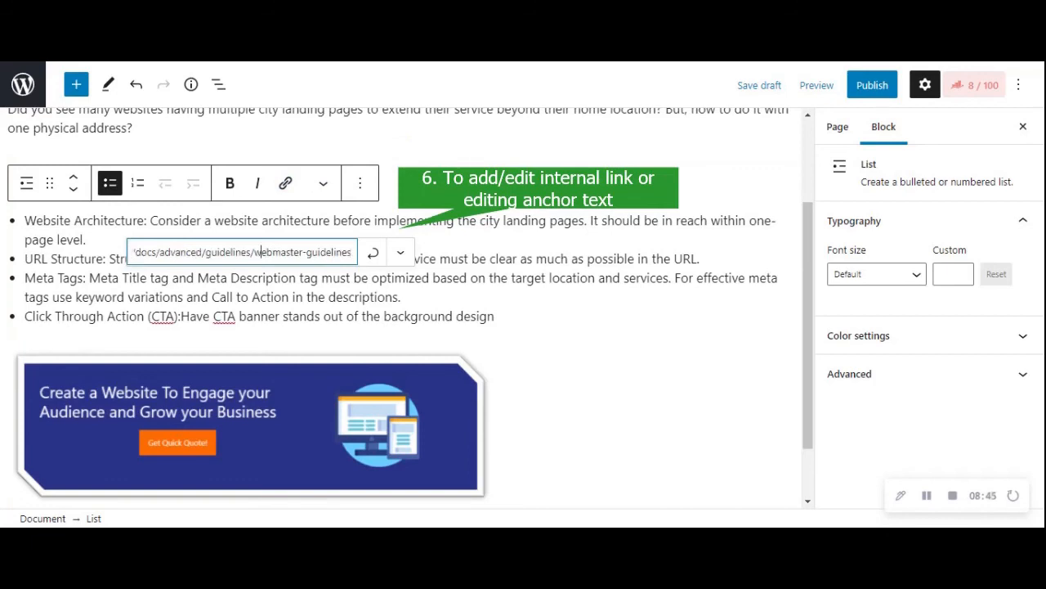
pyautogui.press('Home')
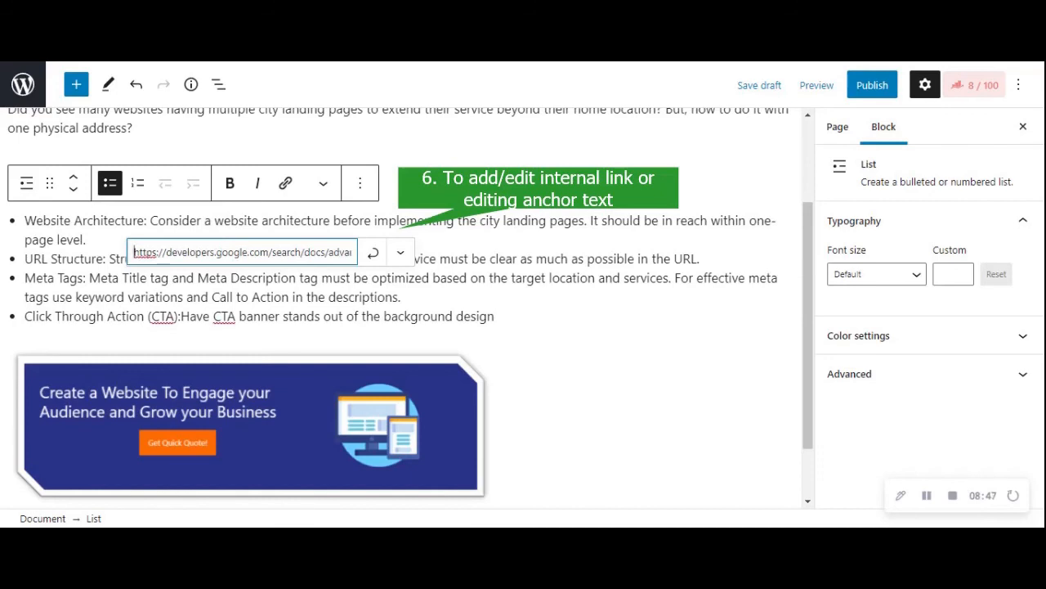
pyautogui.click(374, 256)
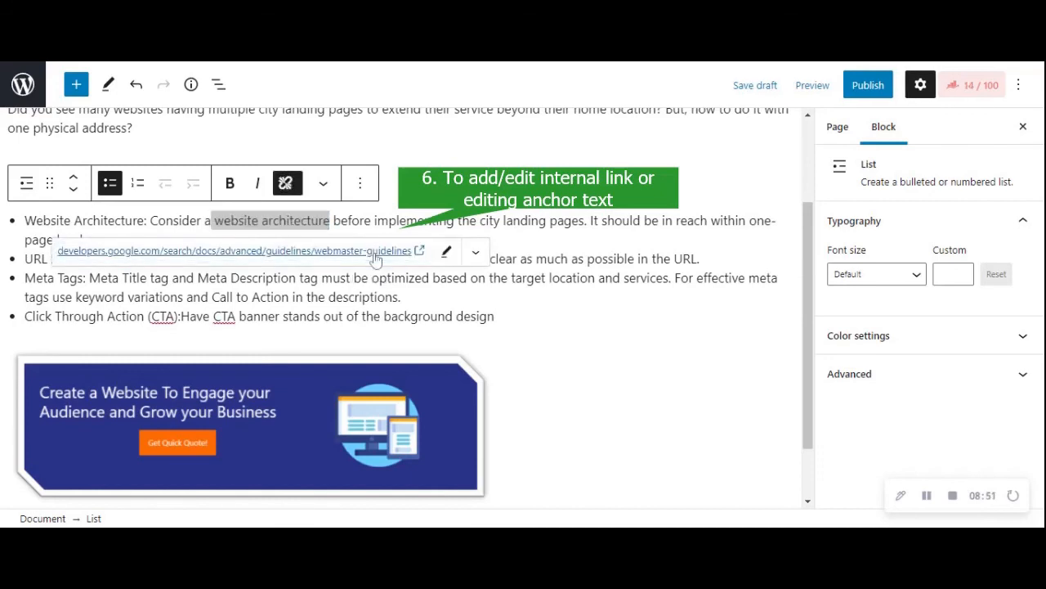
pyautogui.click(376, 256)
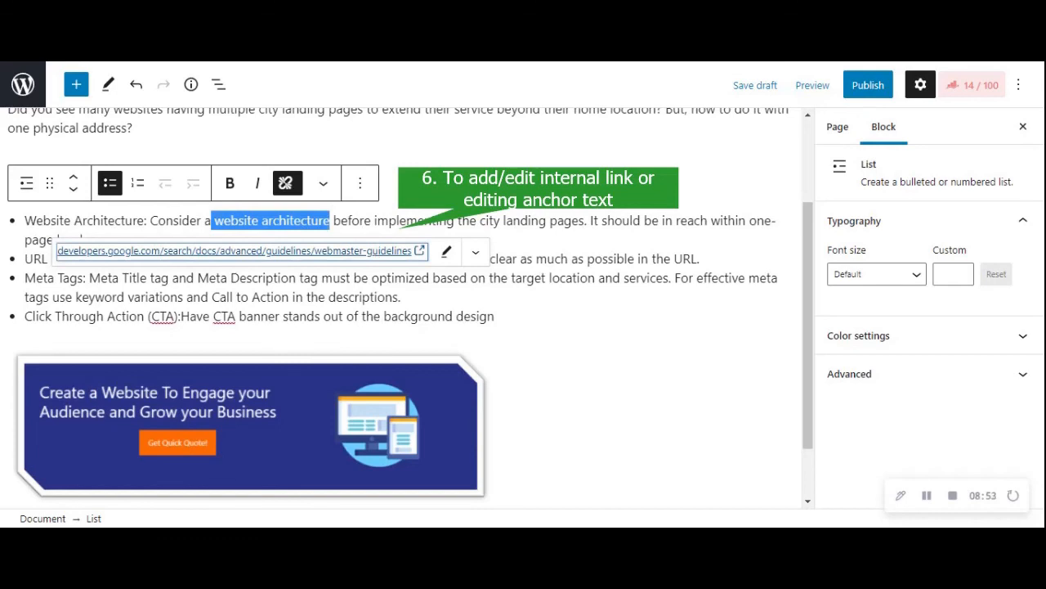
pyautogui.click(398, 219)
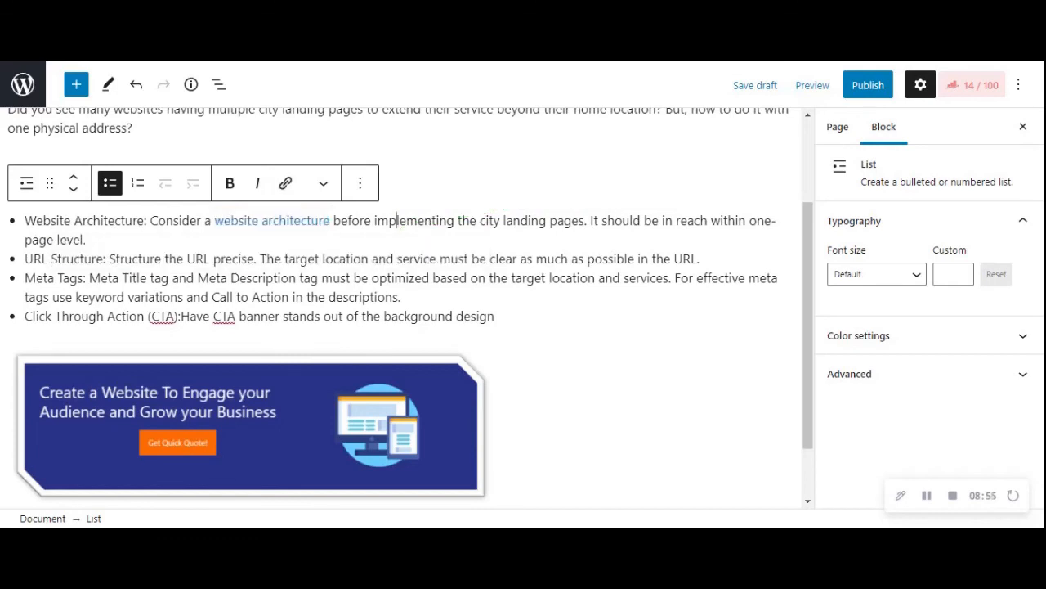